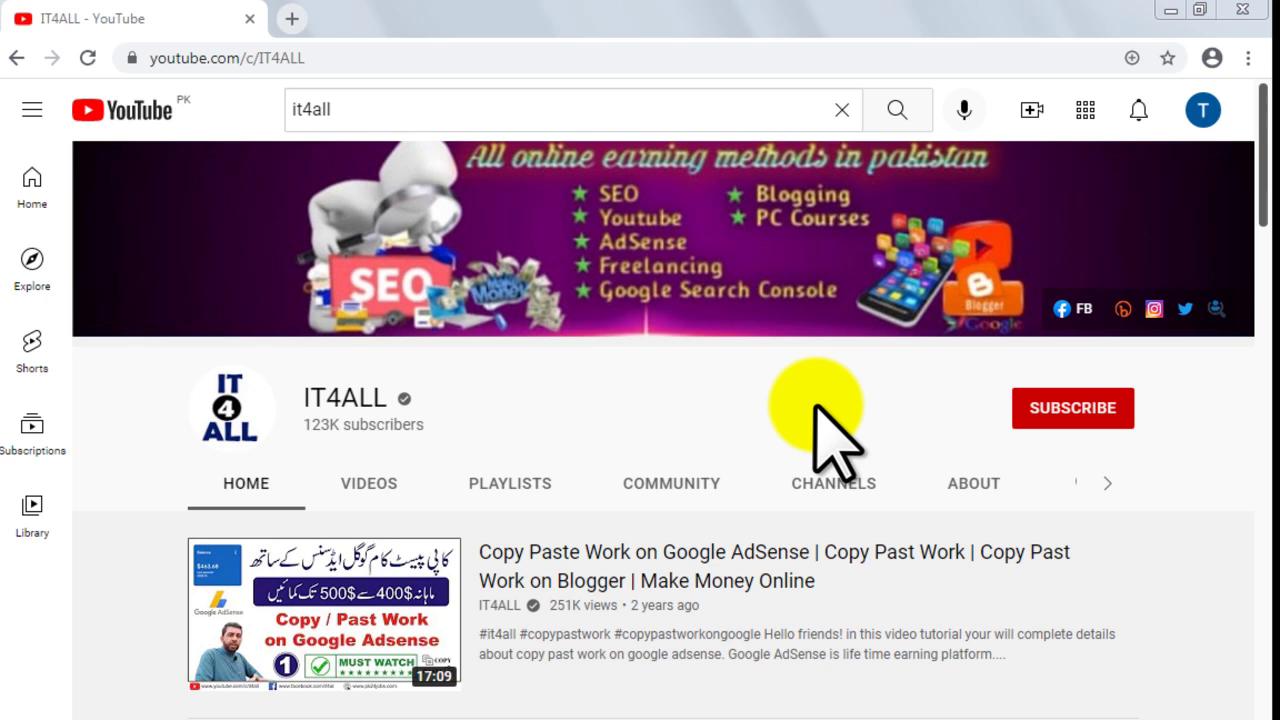
Subscribe to the IT4ALL channel and set its notifications to All
click(1110, 408)
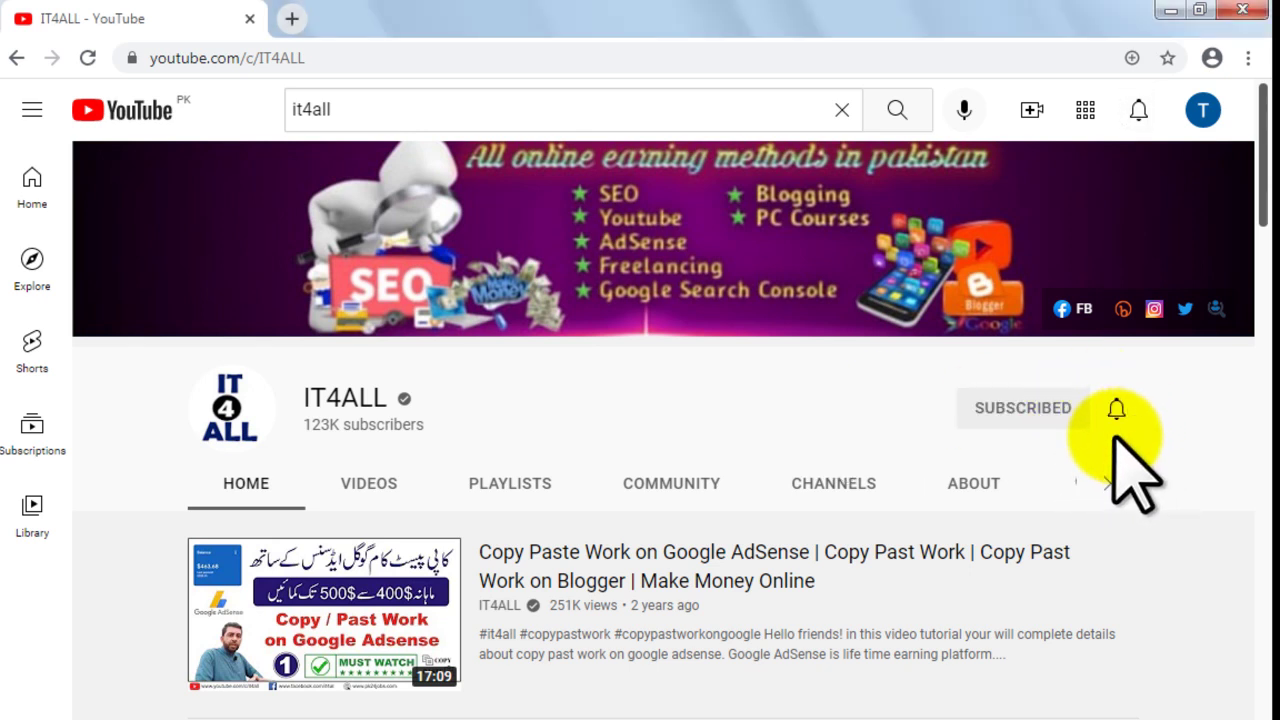
click(1116, 410)
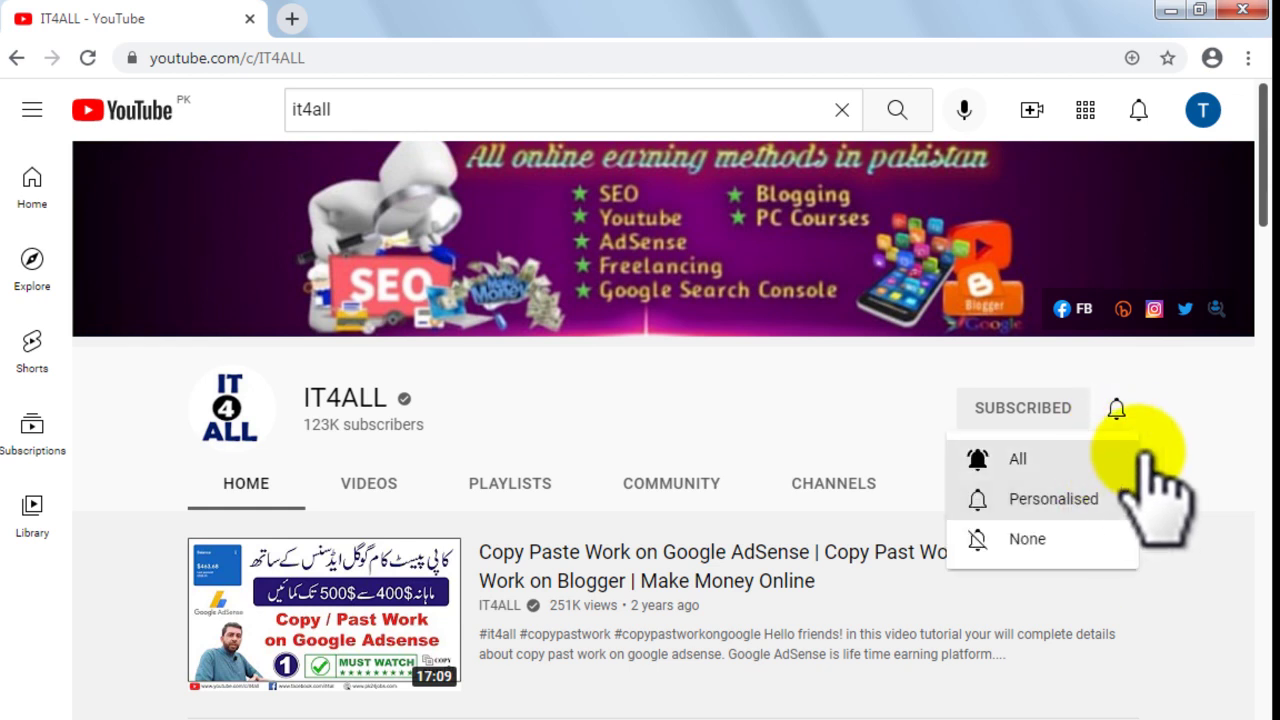
click(1090, 455)
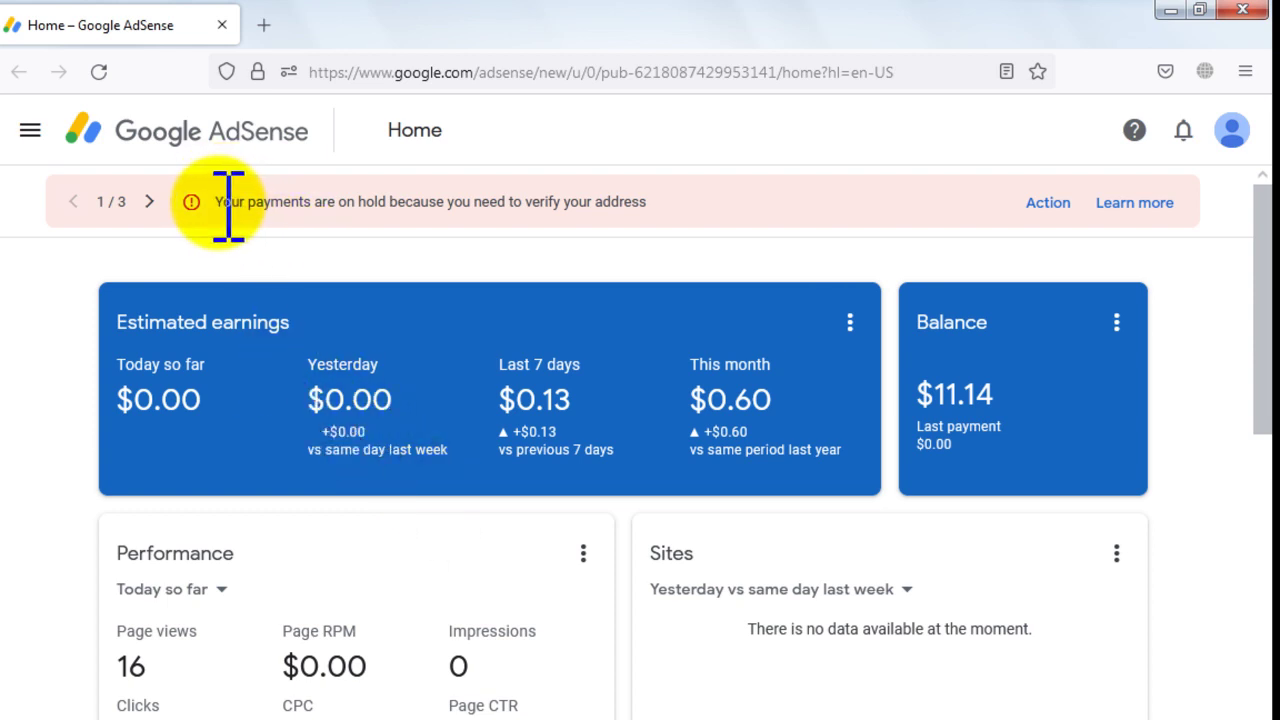
Read the payments-on-hold alert on the AdSense home page and open its action page for verification
drag(216, 203, 654, 206)
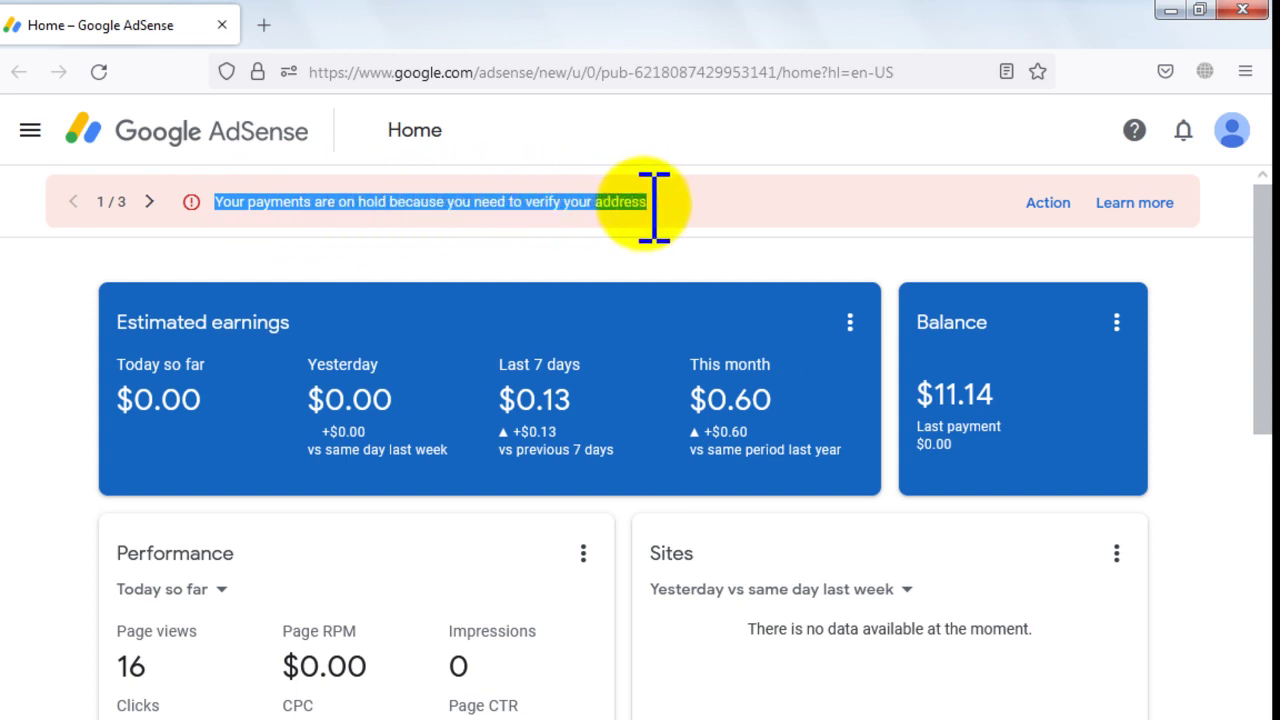
click(445, 199)
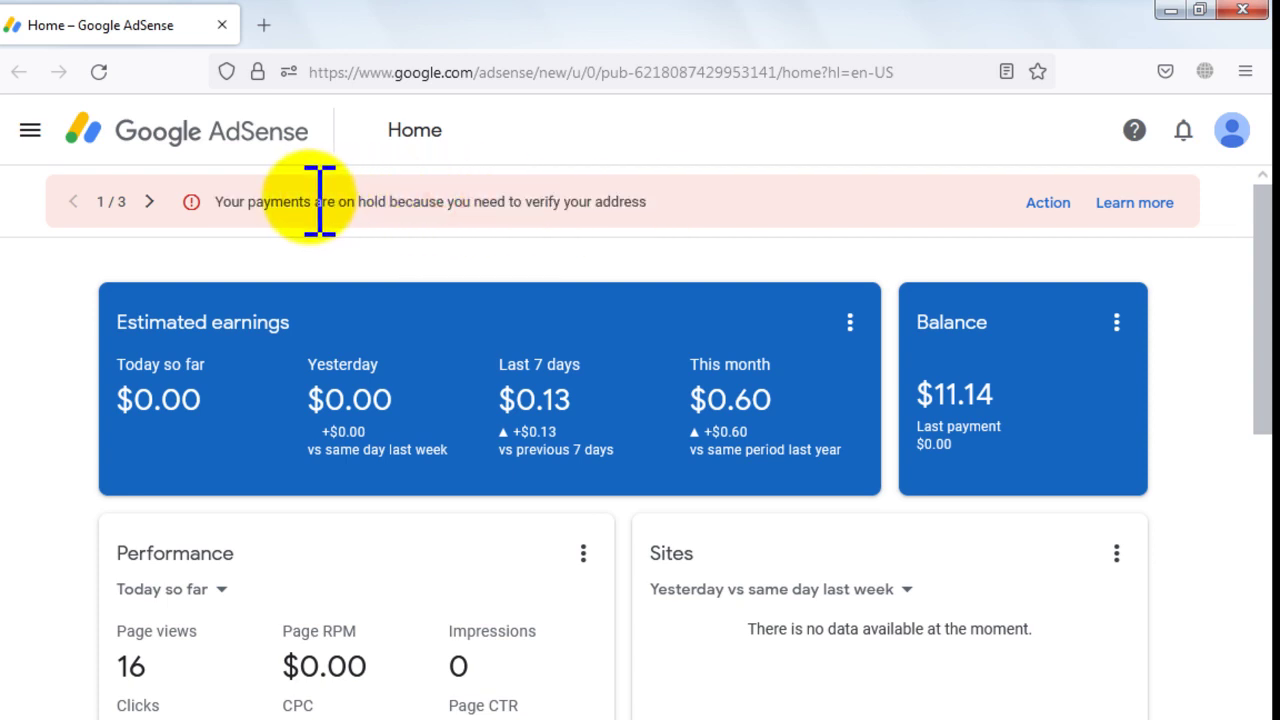
drag(310, 197, 646, 210)
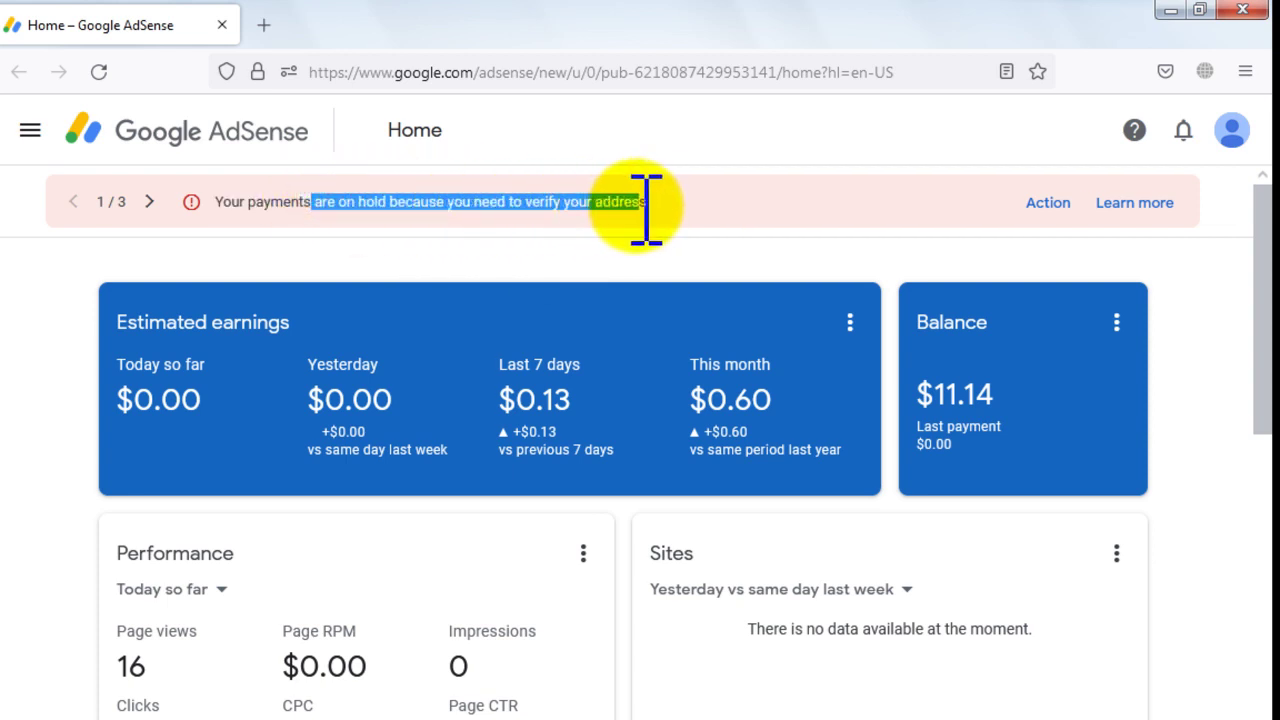
click(1047, 202)
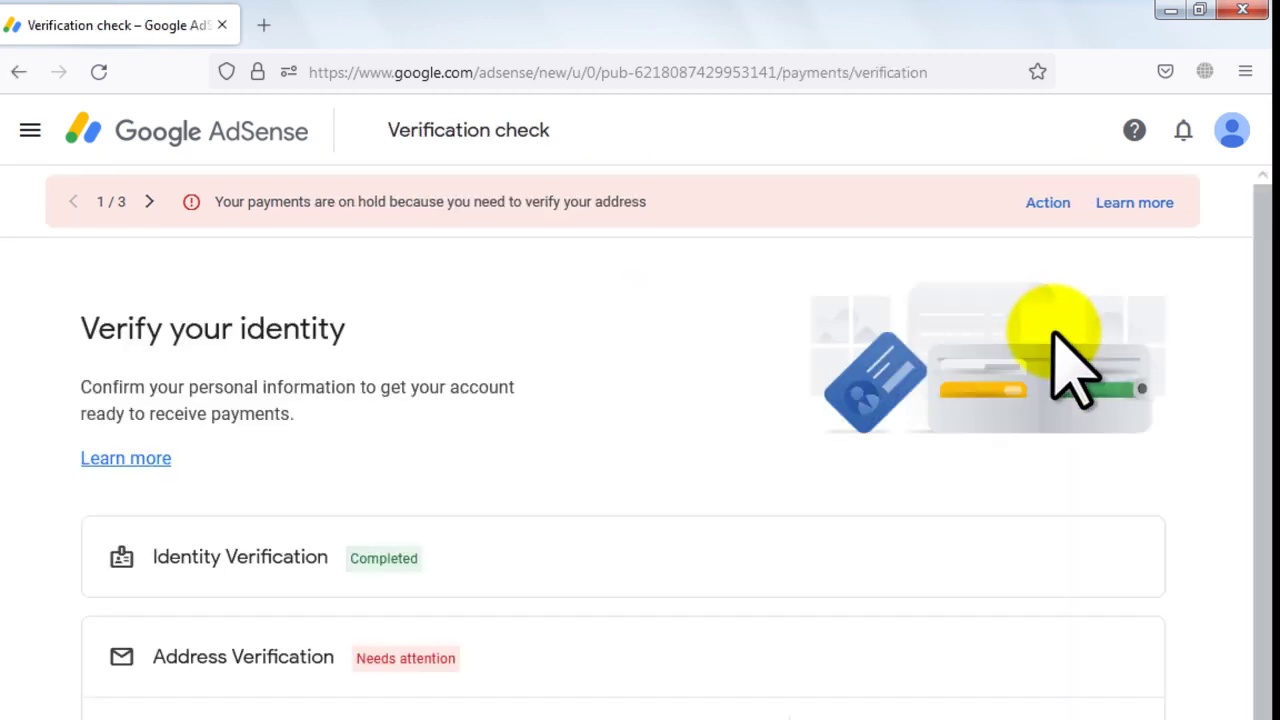
Review the identity and address verification statuses and the instruction about the mailed PIN
scroll(1000, 408, down, 2)
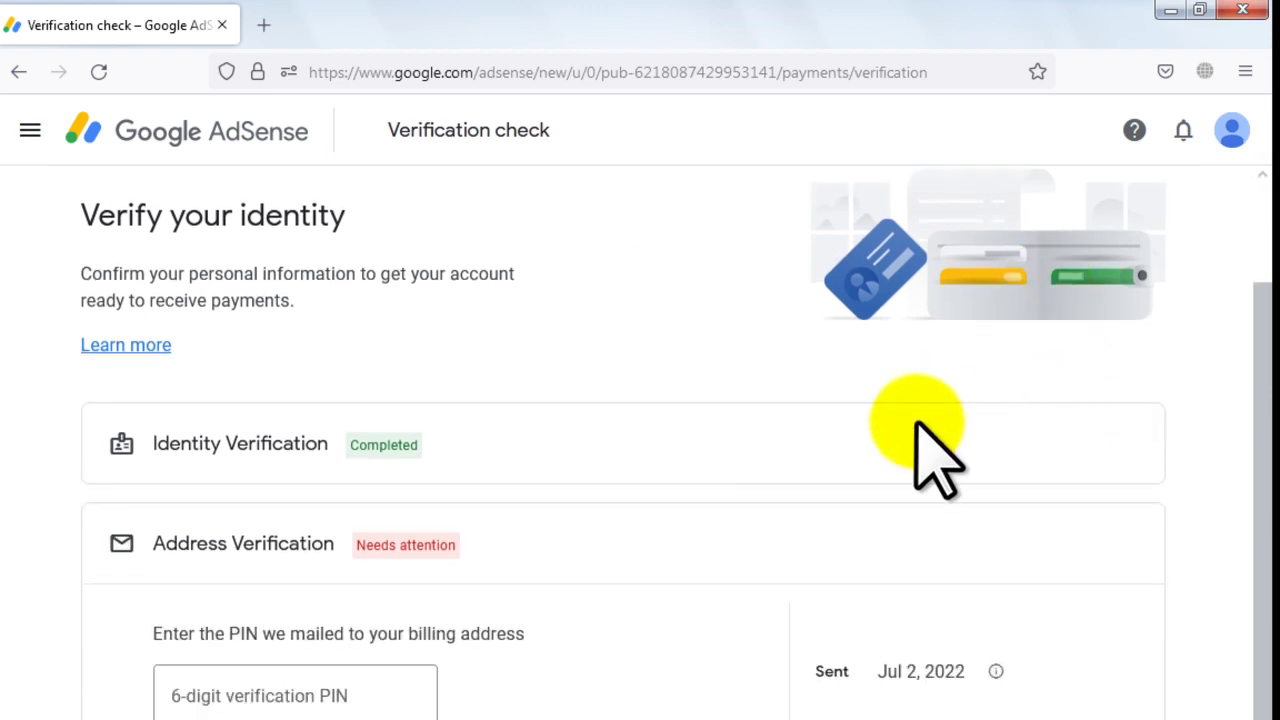
scroll(920, 450, up, 2)
scroll(760, 535, down, 2)
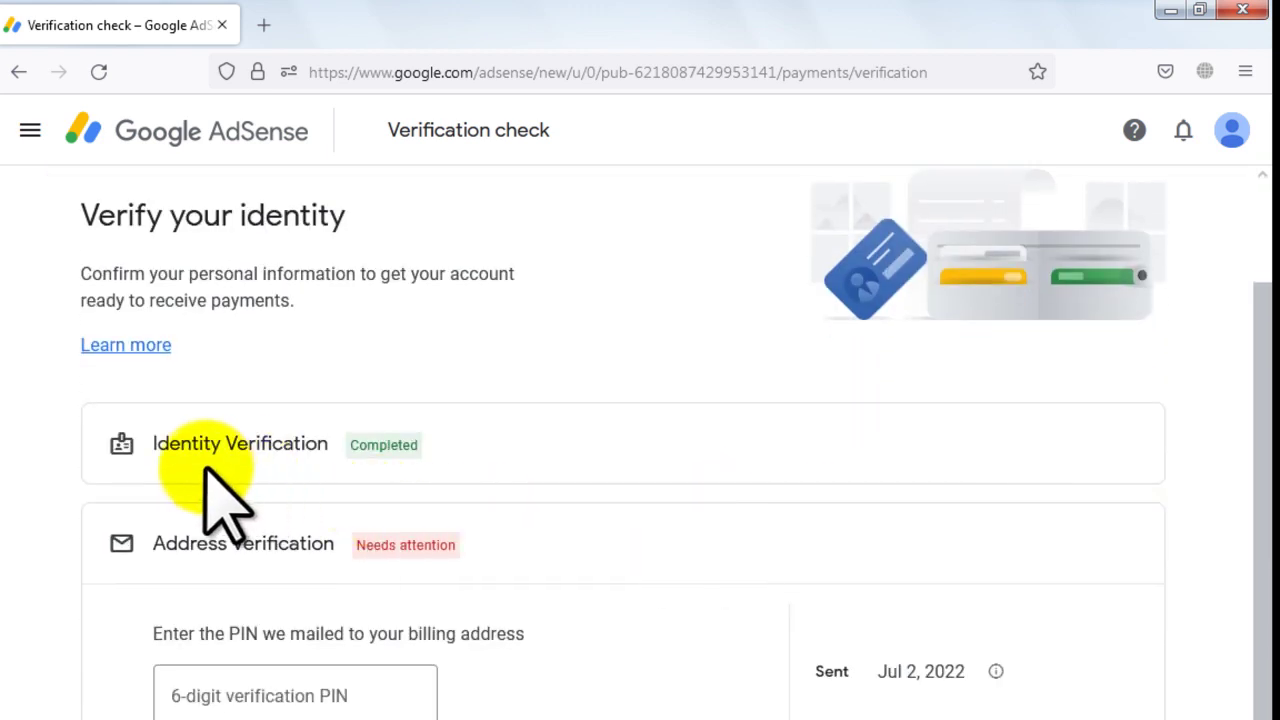
drag(152, 445, 429, 451)
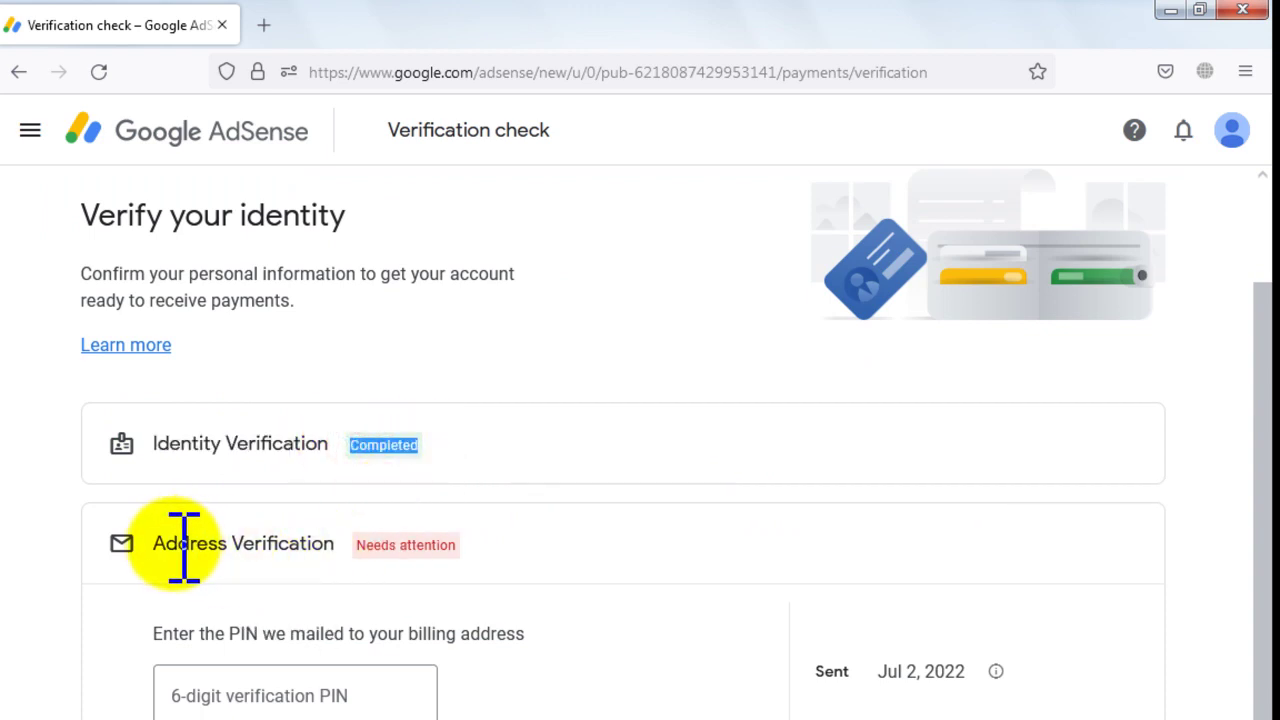
drag(150, 543, 465, 550)
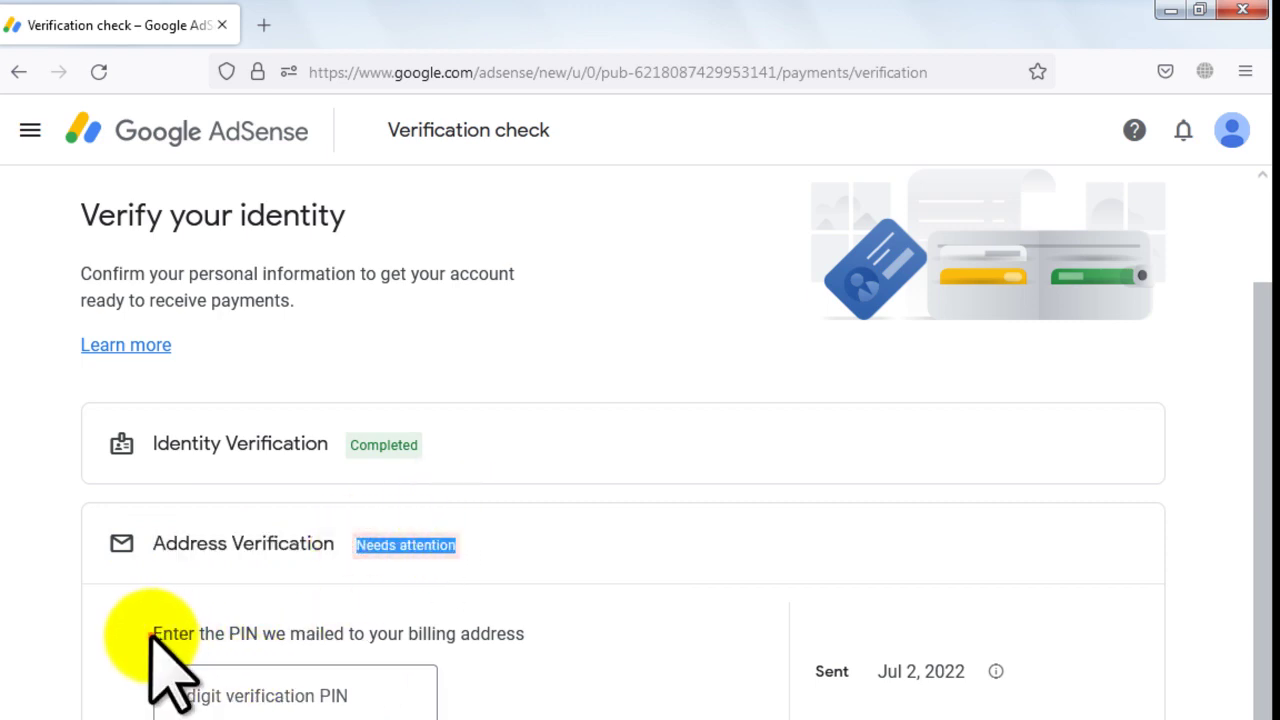
drag(152, 633, 526, 634)
click(352, 634)
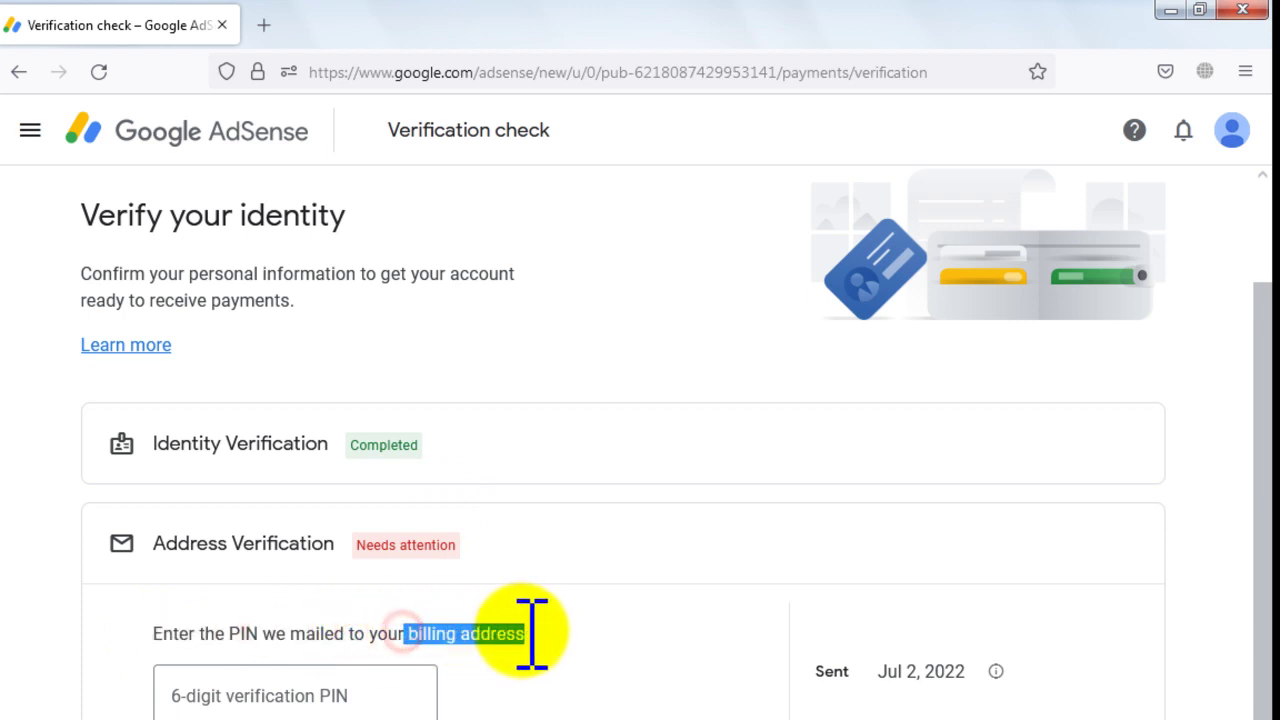
Examine the address verification PIN field and compare the PIN's sent date with the current date
click(372, 695)
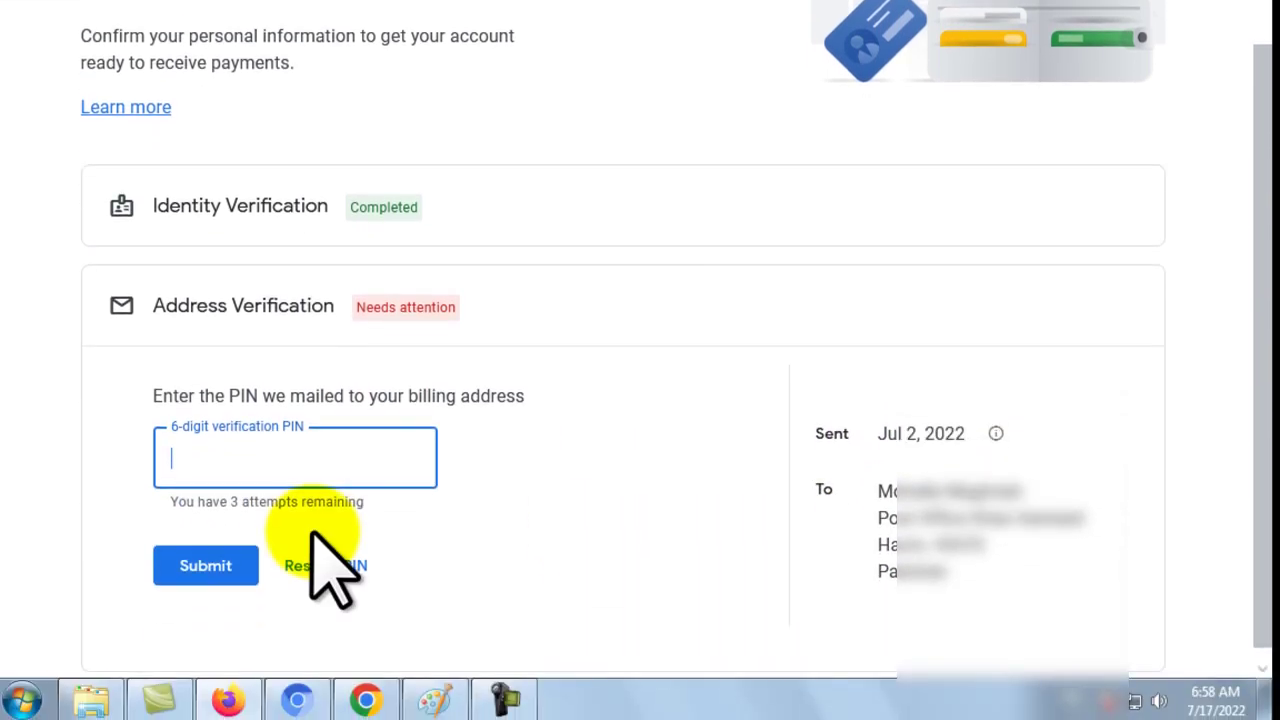
click(232, 395)
double_click(242, 394)
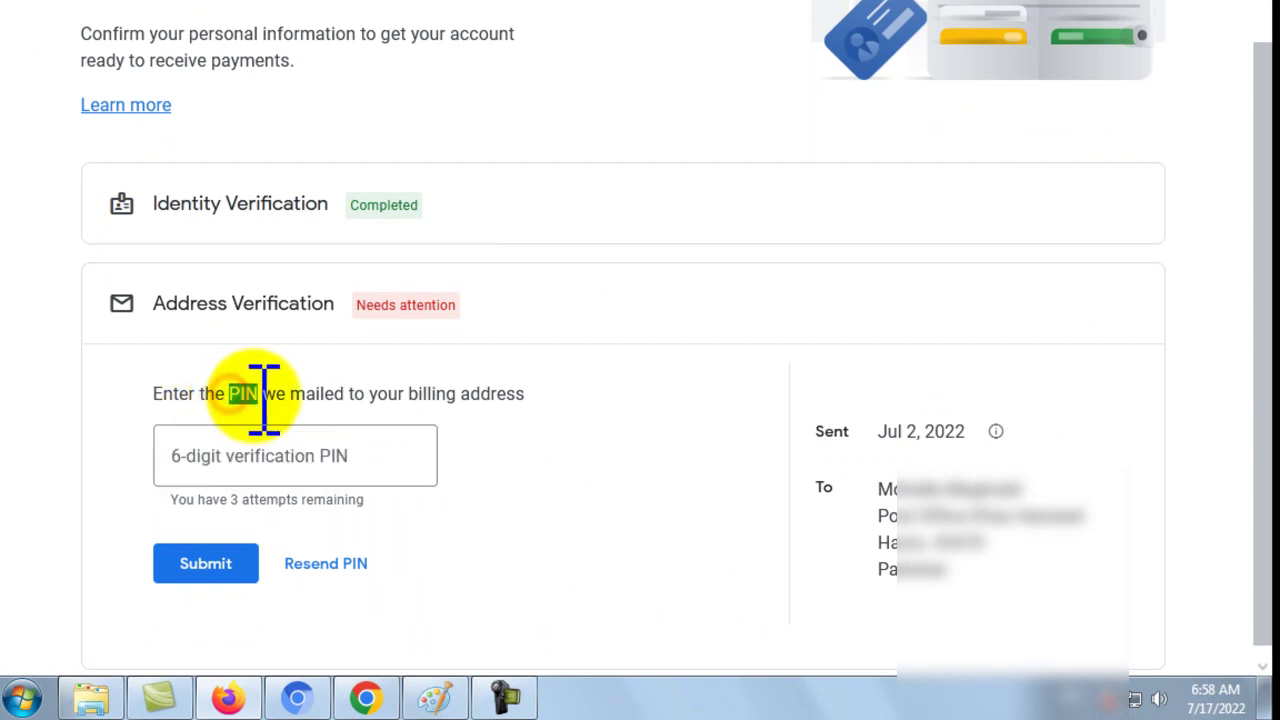
click(279, 452)
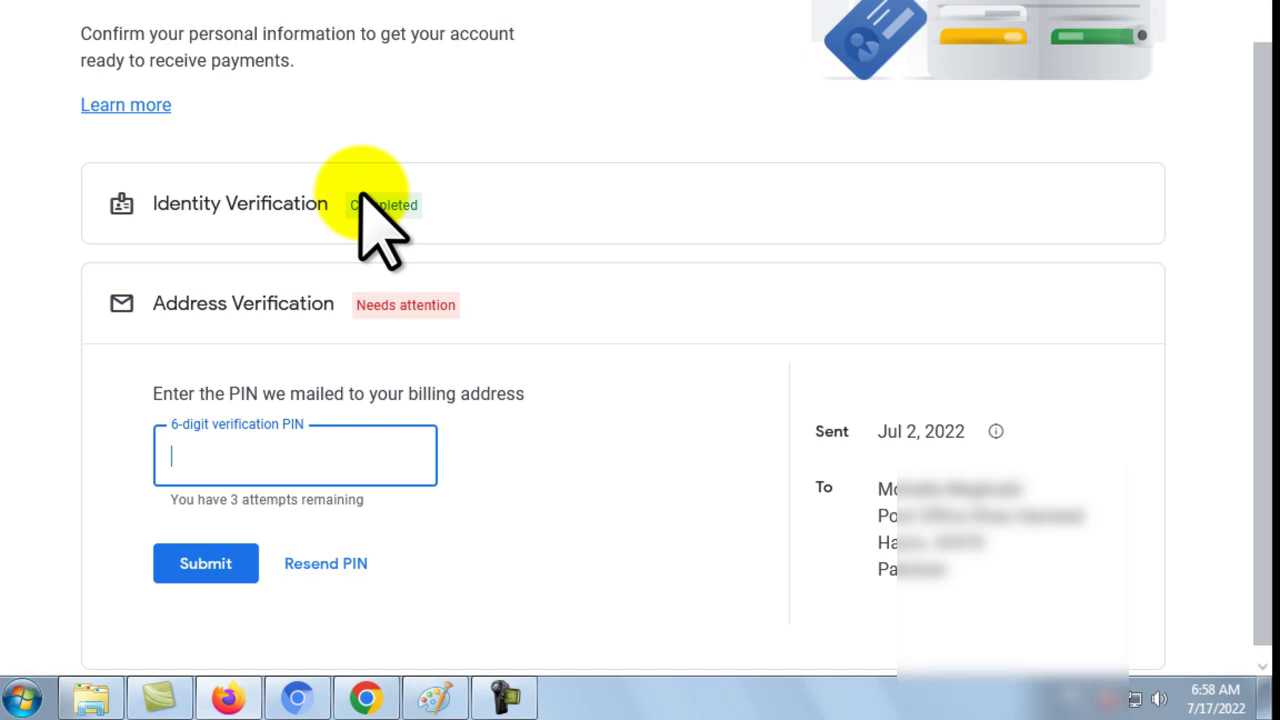
click(912, 432)
double_click(918, 432)
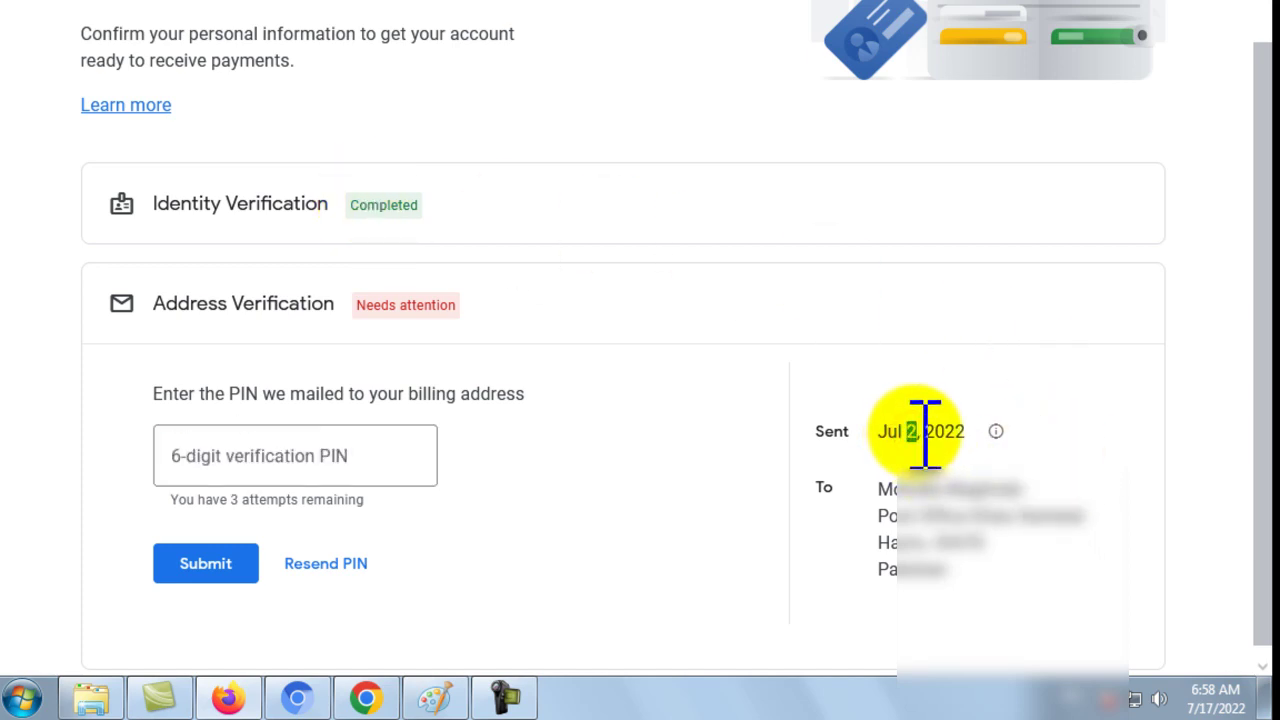
drag(924, 432, 966, 431)
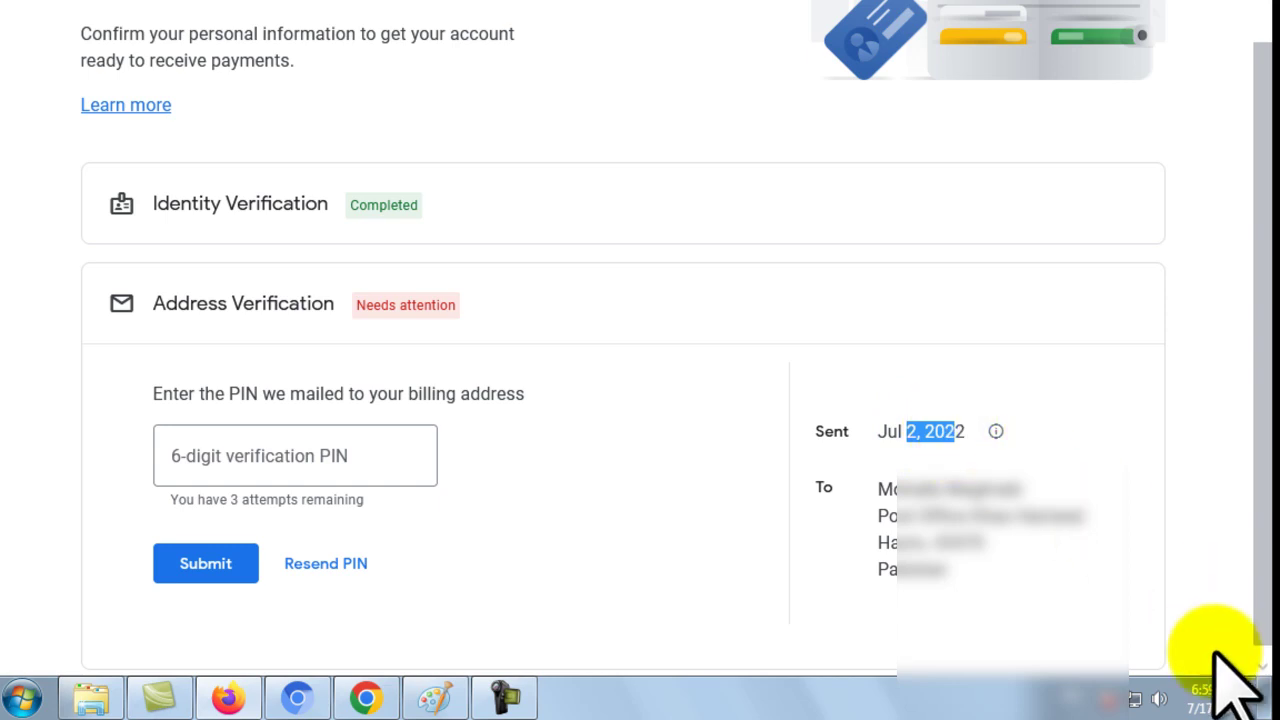
mouse_move(1207, 705)
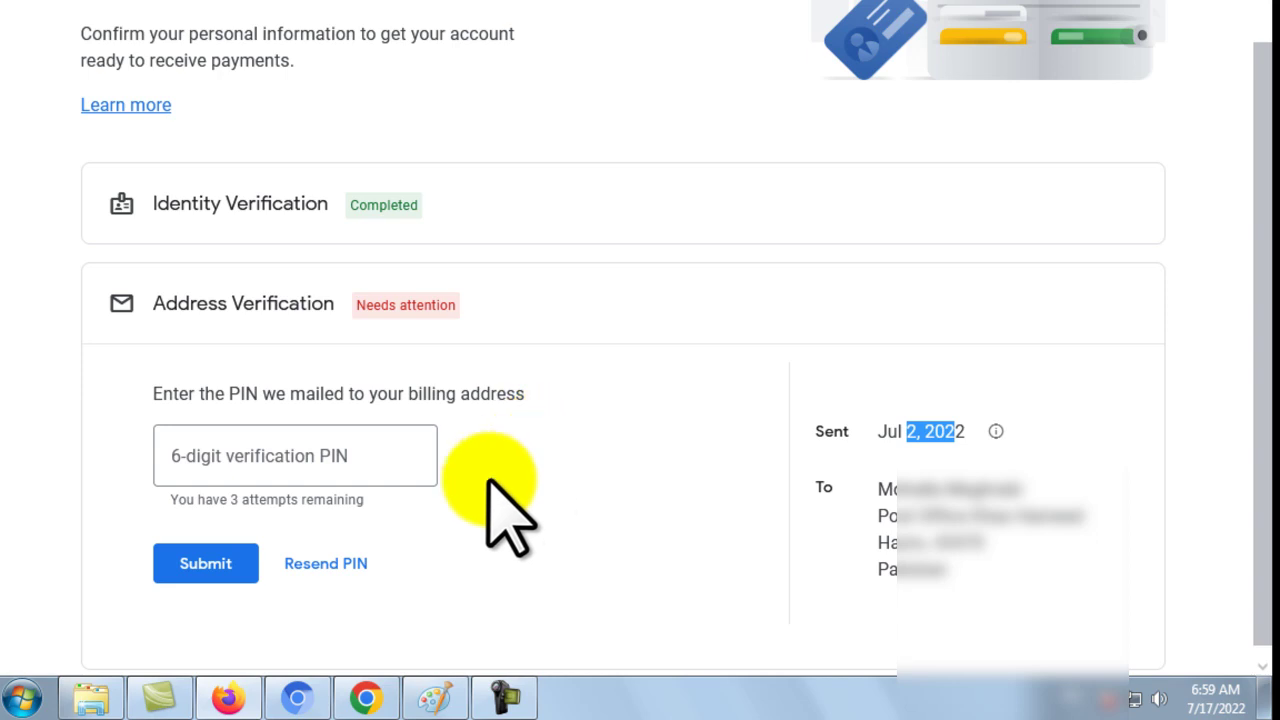
Try to resend the address verification PIN, read the resulting dialog and dismiss it
click(330, 563)
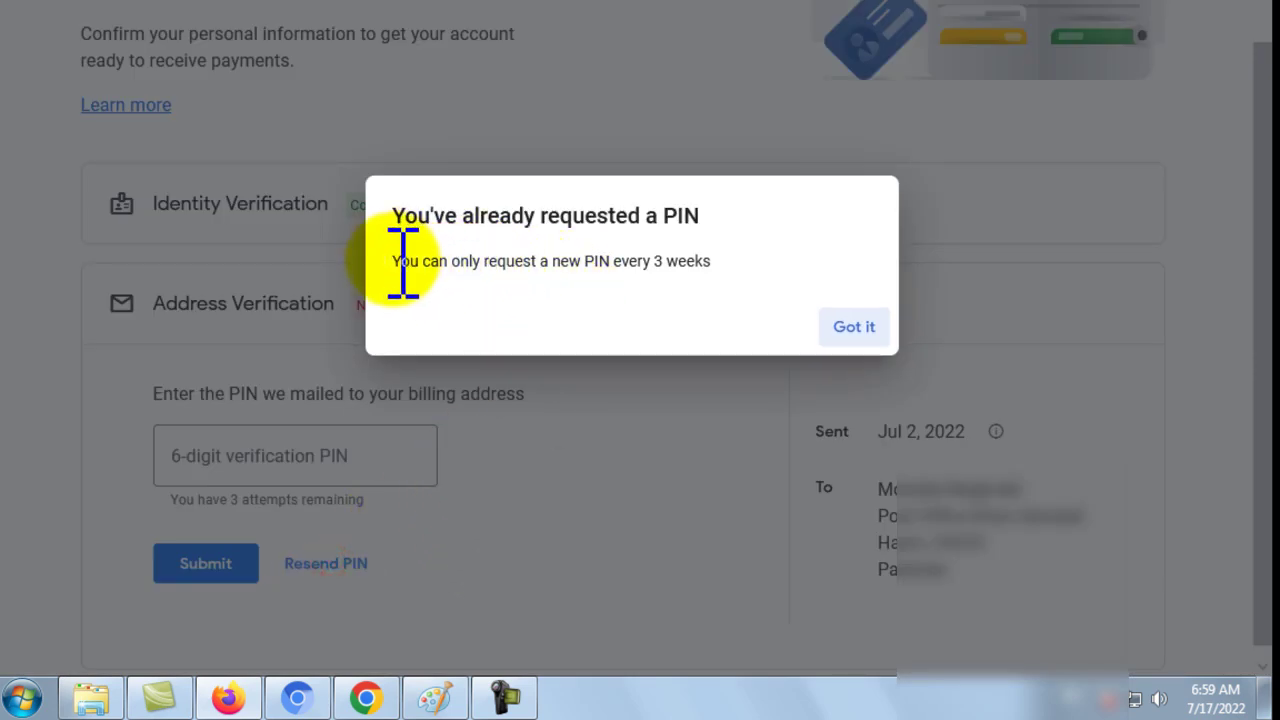
drag(395, 260, 742, 258)
click(512, 258)
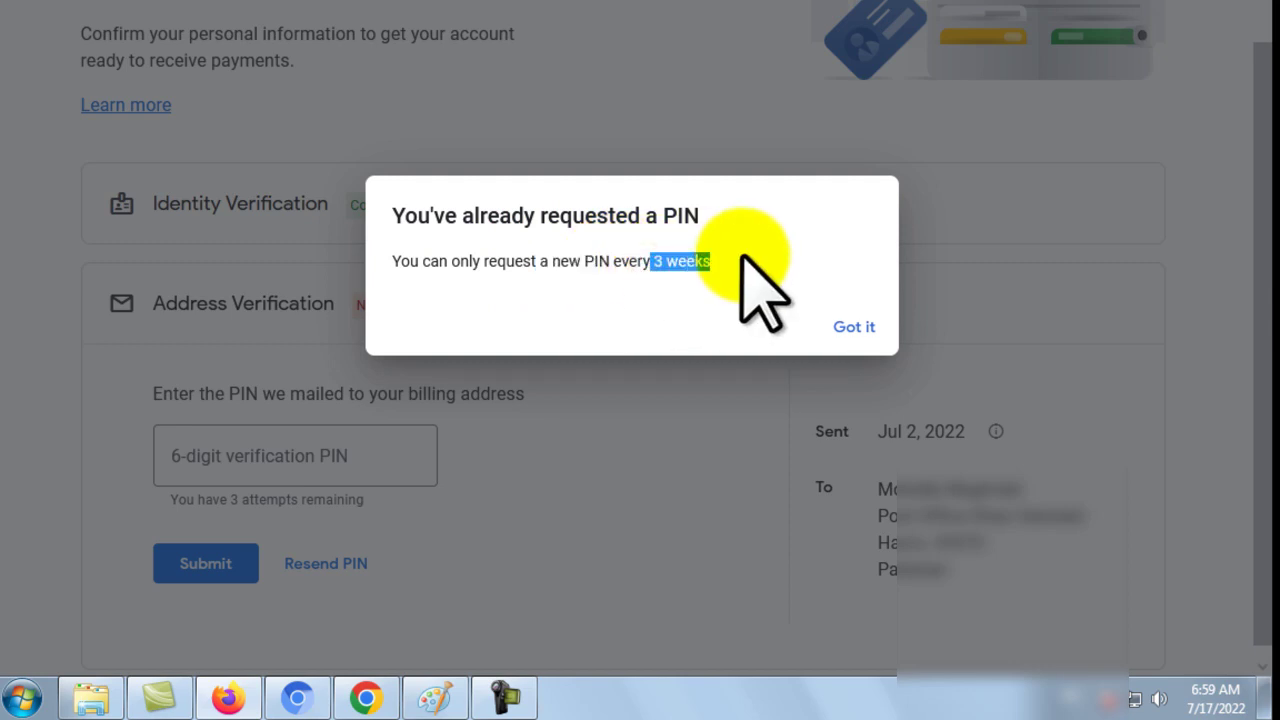
click(742, 258)
drag(580, 260, 706, 258)
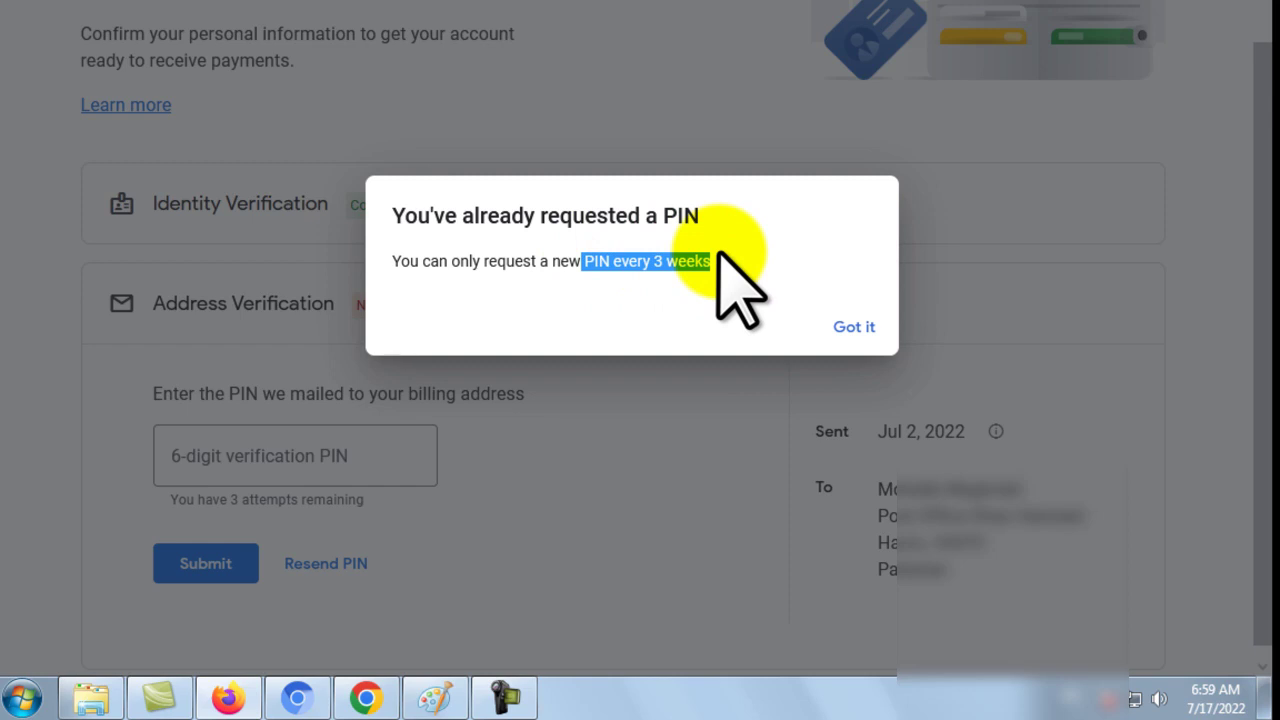
drag(549, 262, 718, 262)
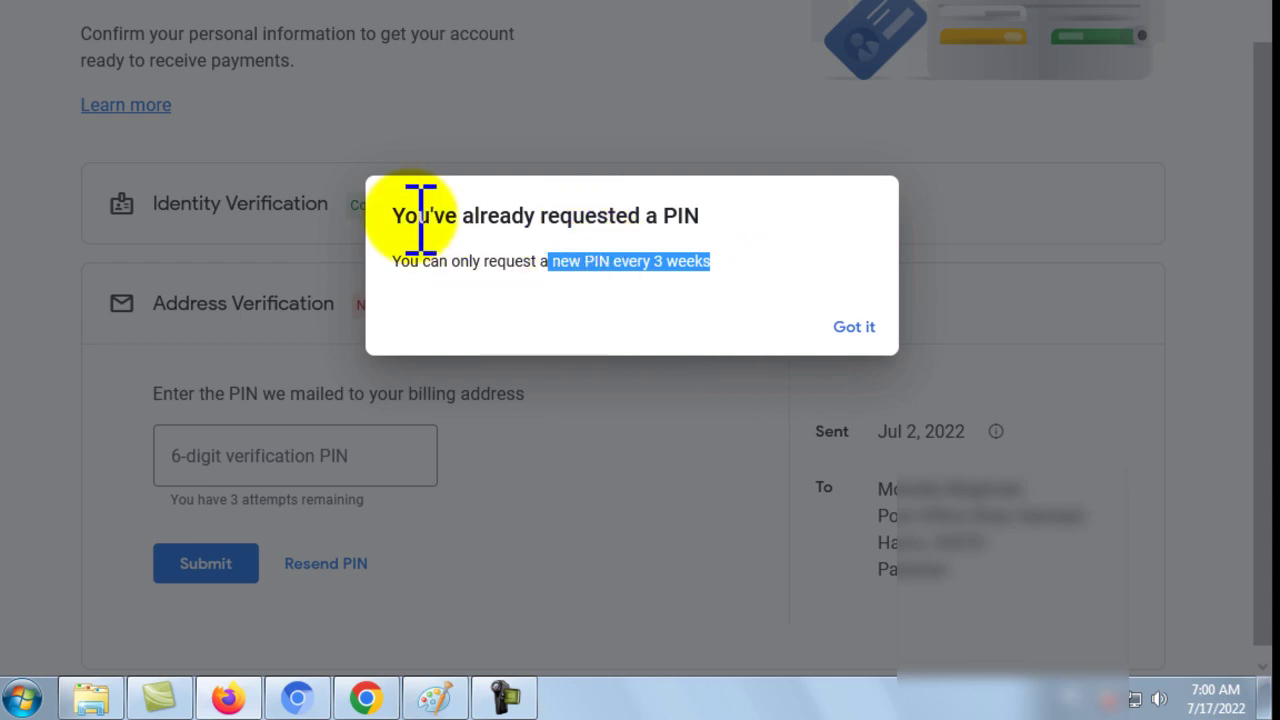
drag(393, 215, 709, 220)
click(850, 326)
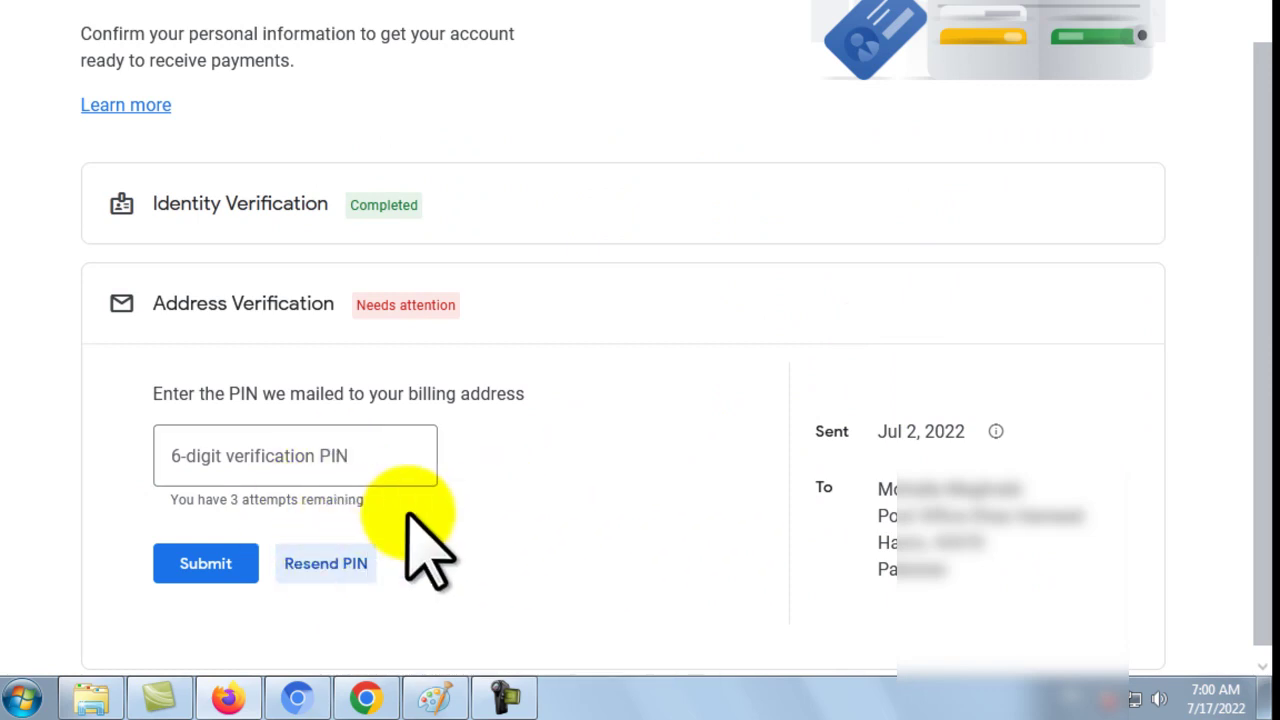
Retry resending the verification PIN, dismiss the dialog and check the date the PIN was sent
click(330, 563)
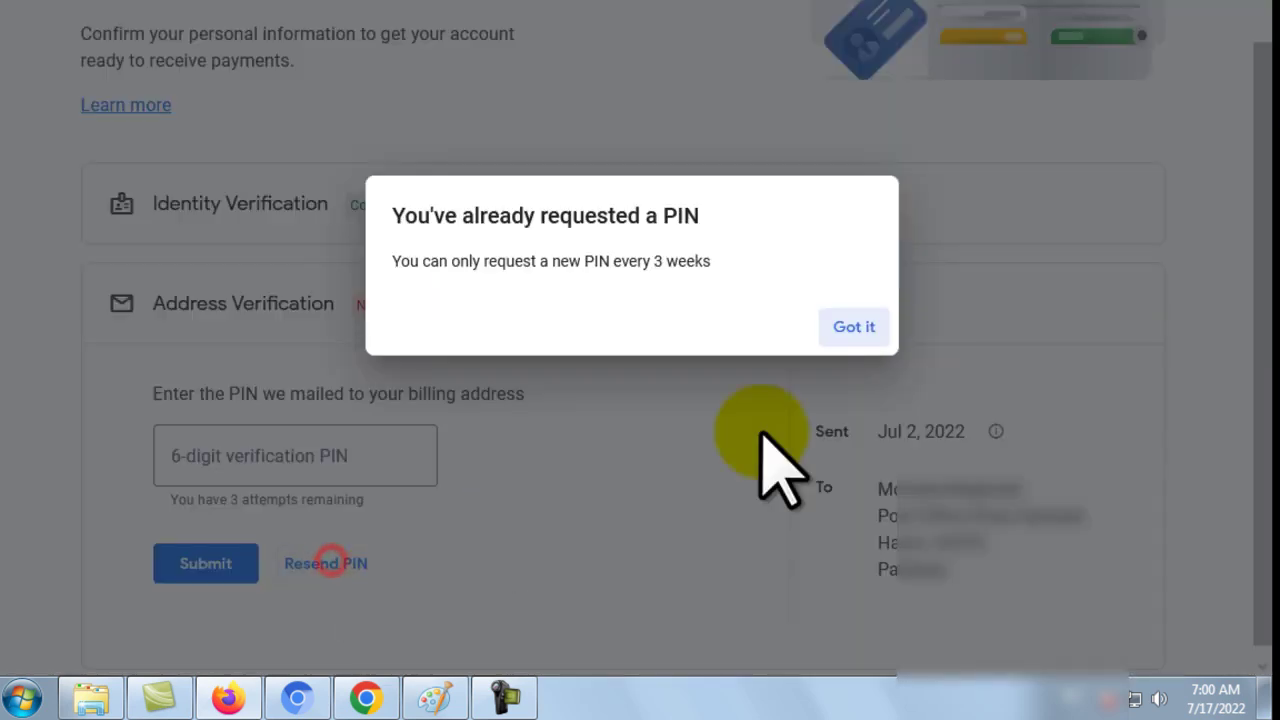
click(846, 324)
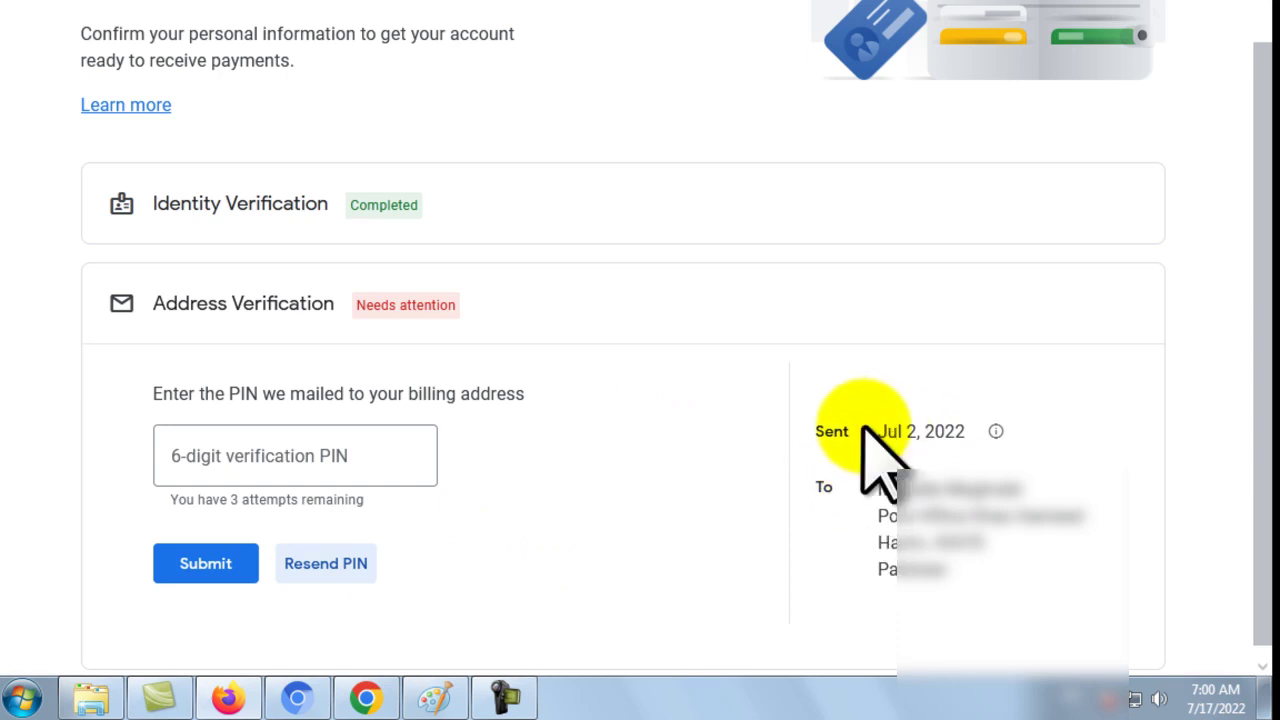
drag(863, 428, 993, 432)
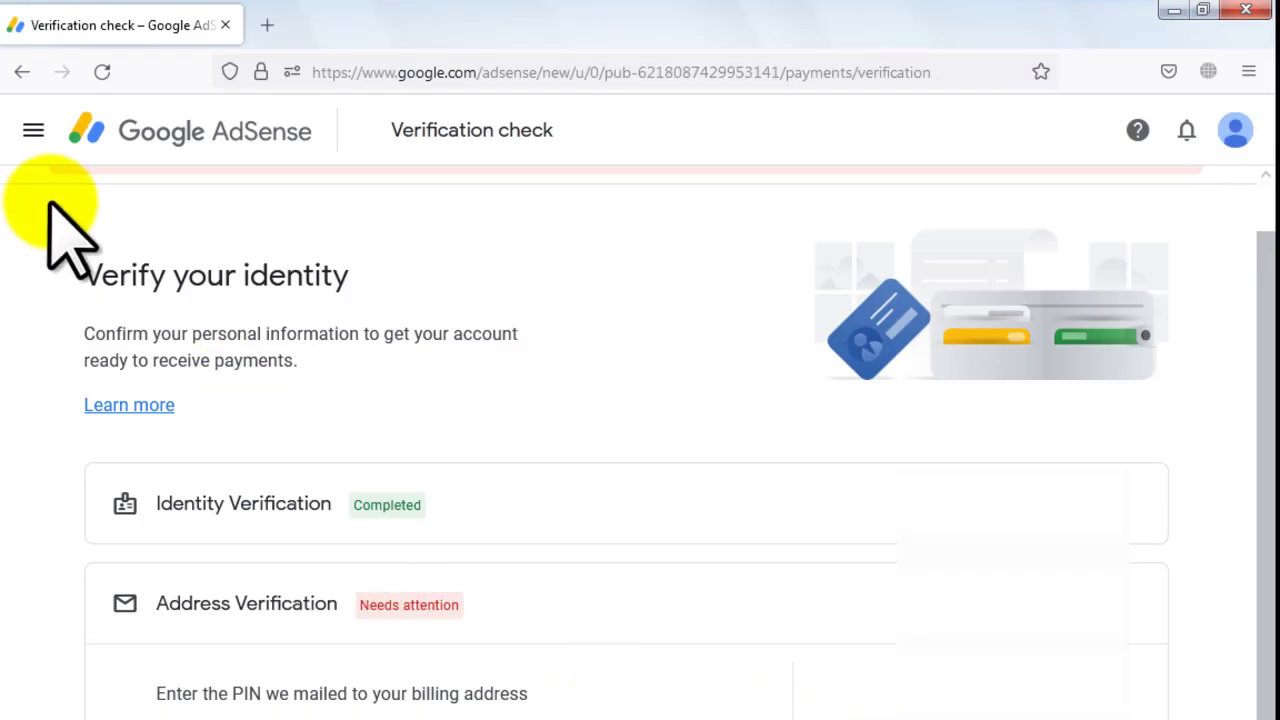
Open the Payments info page of the AdSense account
click(33, 131)
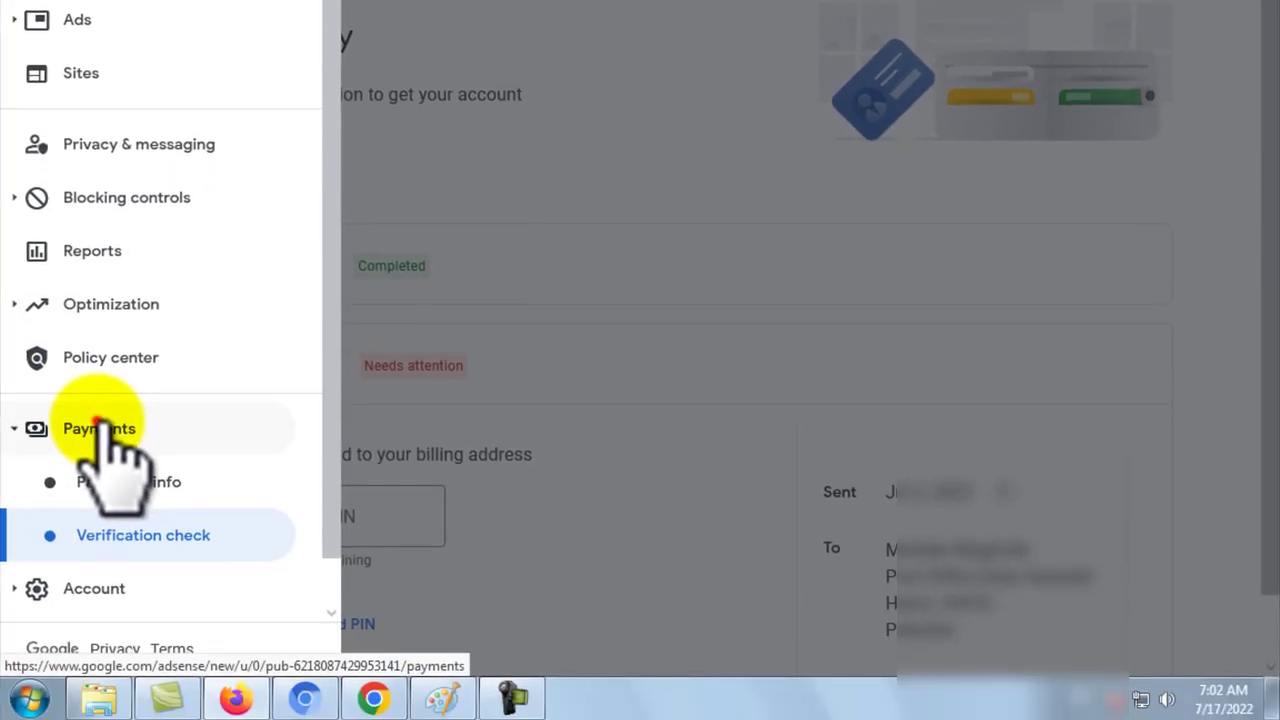
click(94, 664)
click(99, 428)
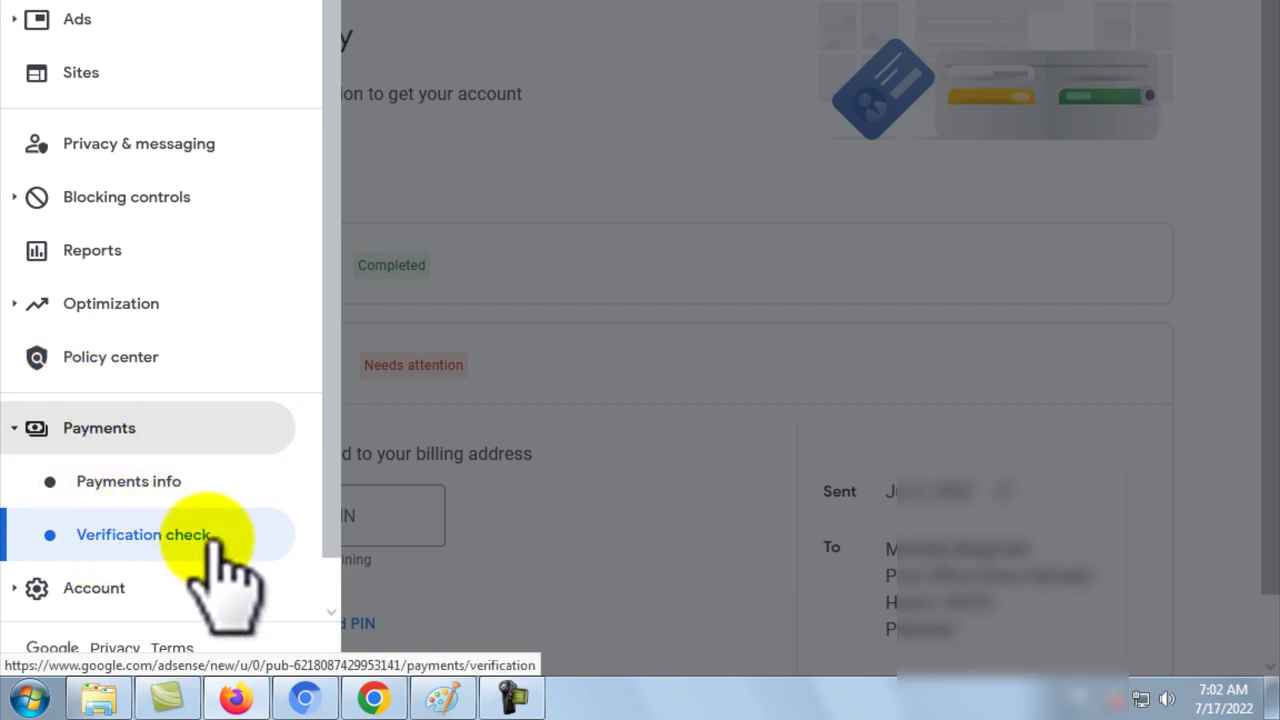
click(155, 478)
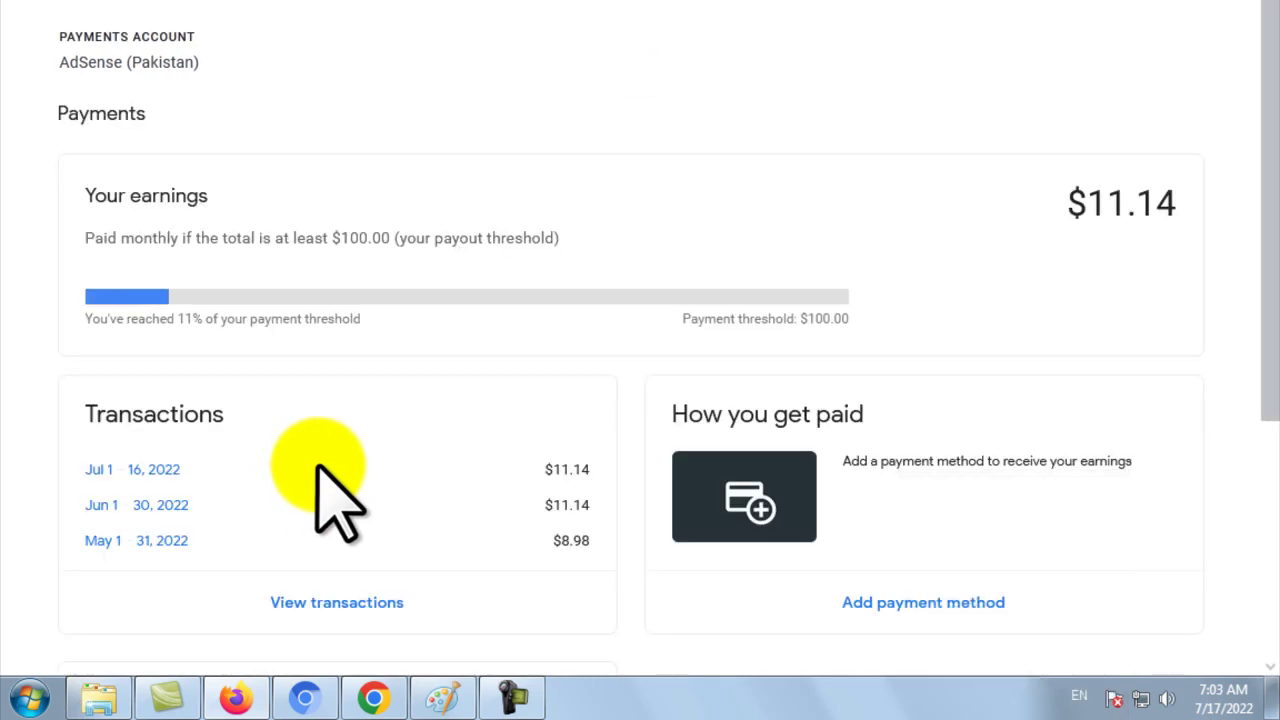
Open the management page for the payments account settings
scroll(522, 406, down, 5)
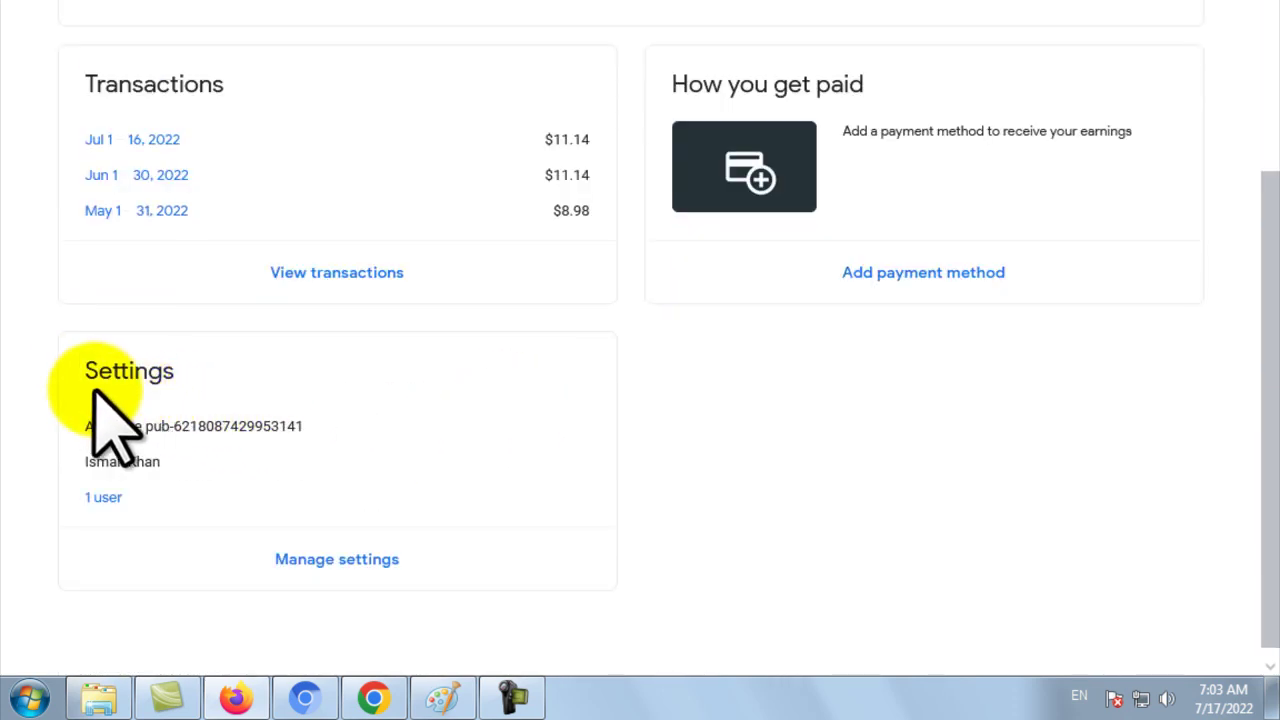
drag(55, 370, 204, 364)
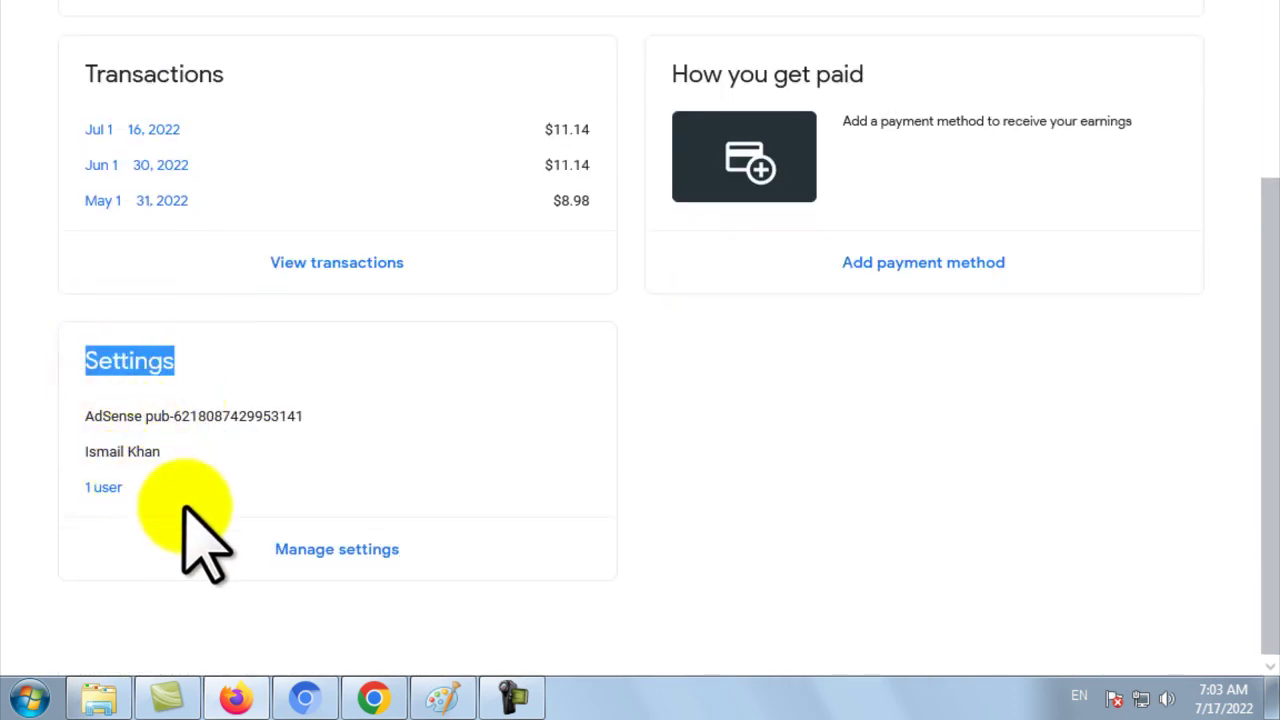
click(350, 549)
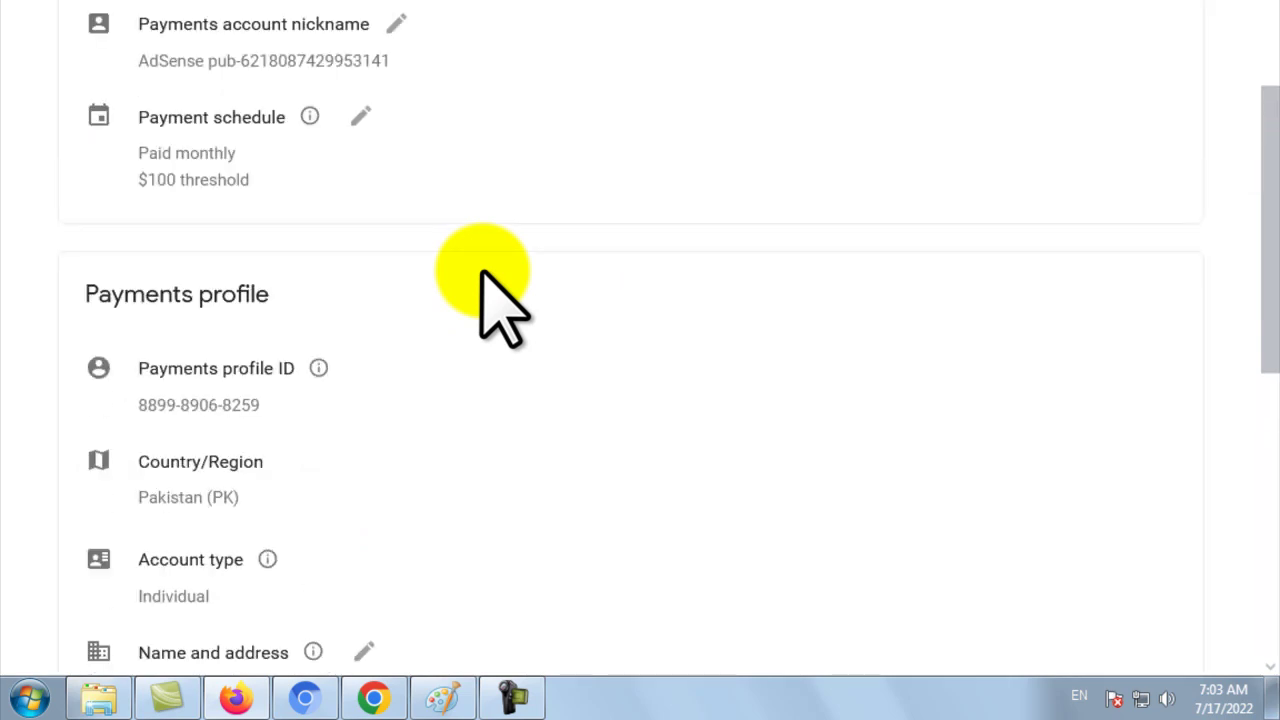
Review the payments account heading and the Payments profile section of the settings page, down to the name and address entry
scroll(495, 295, up, 4)
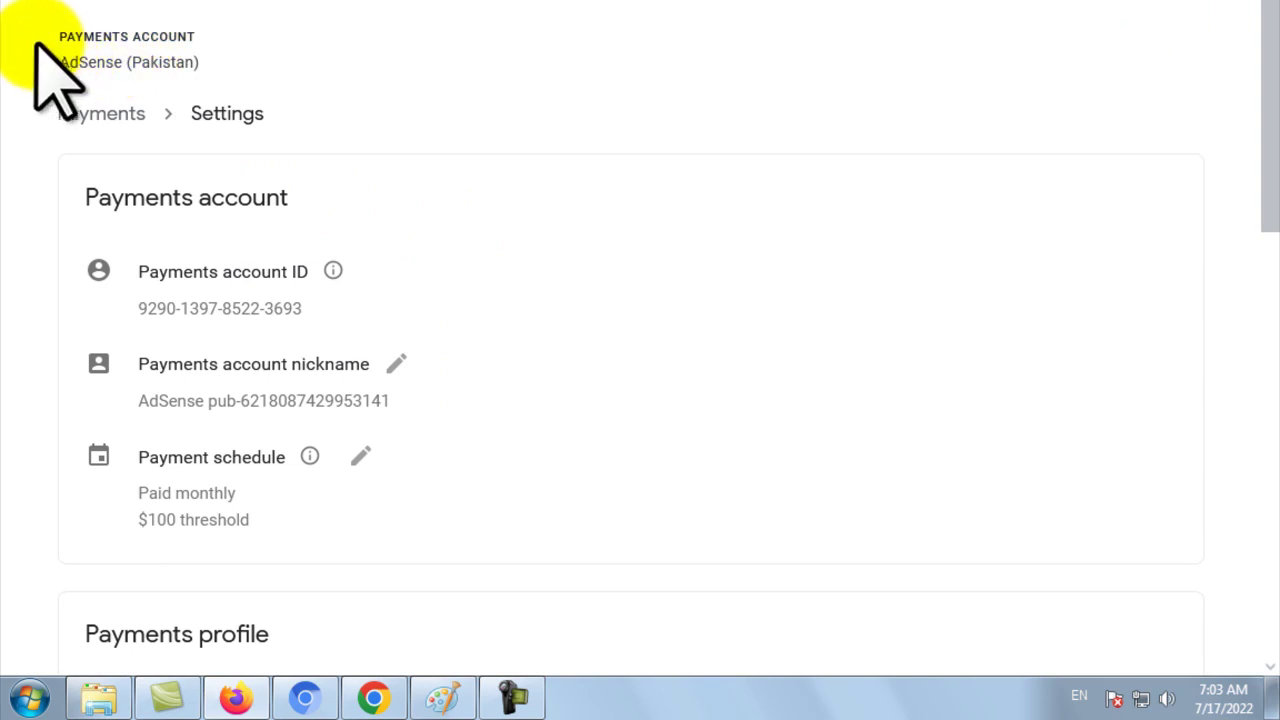
drag(50, 40, 212, 70)
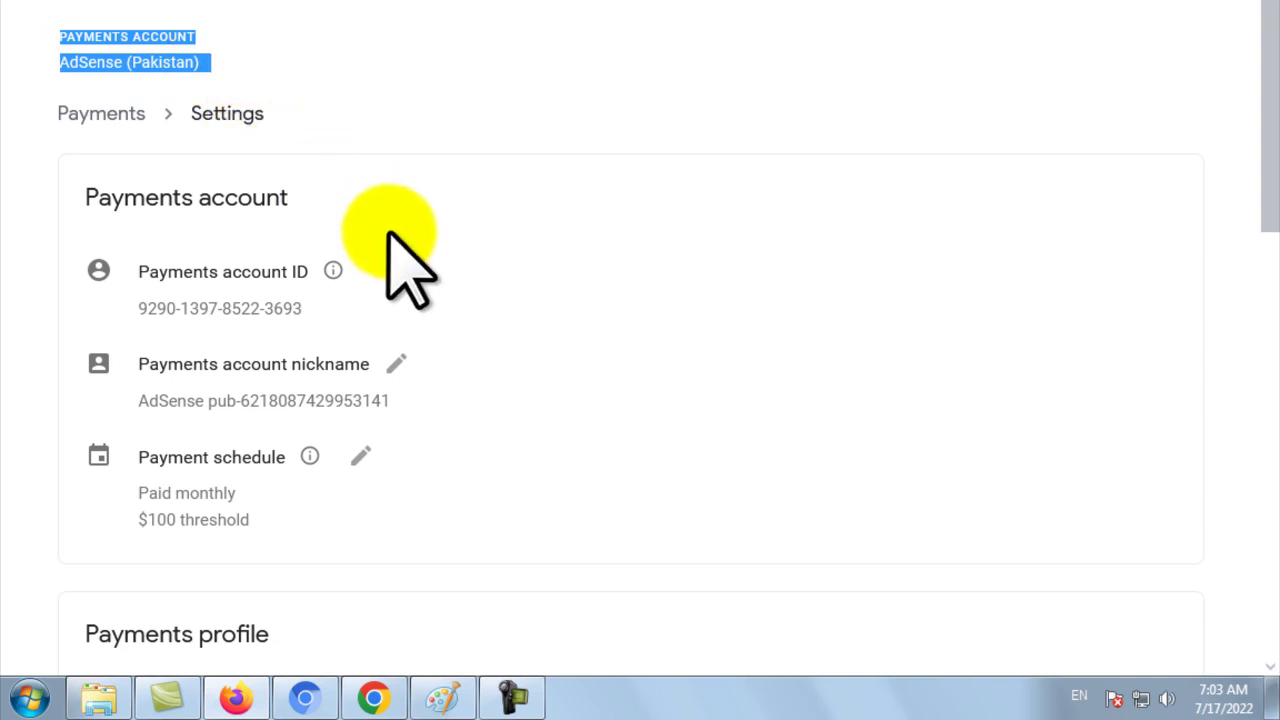
scroll(391, 260, down, 2)
scroll(391, 260, down, 2)
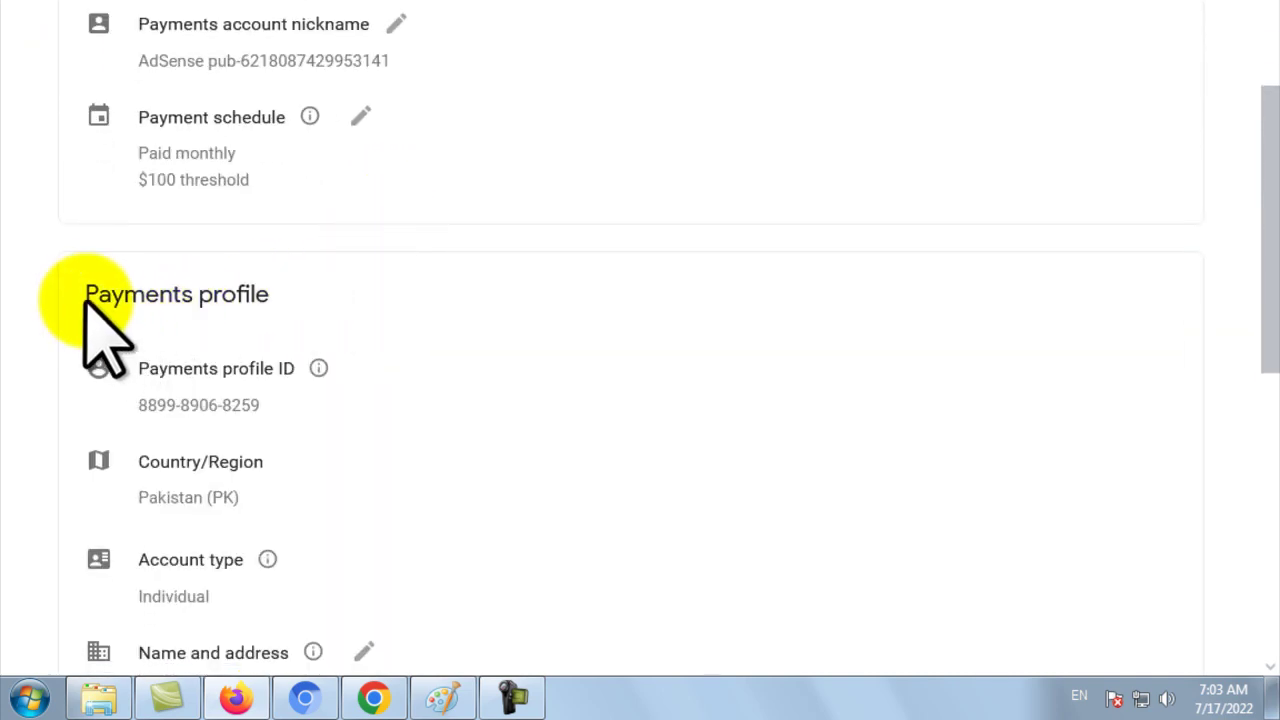
drag(86, 295, 317, 311)
scroll(335, 315, down, 3)
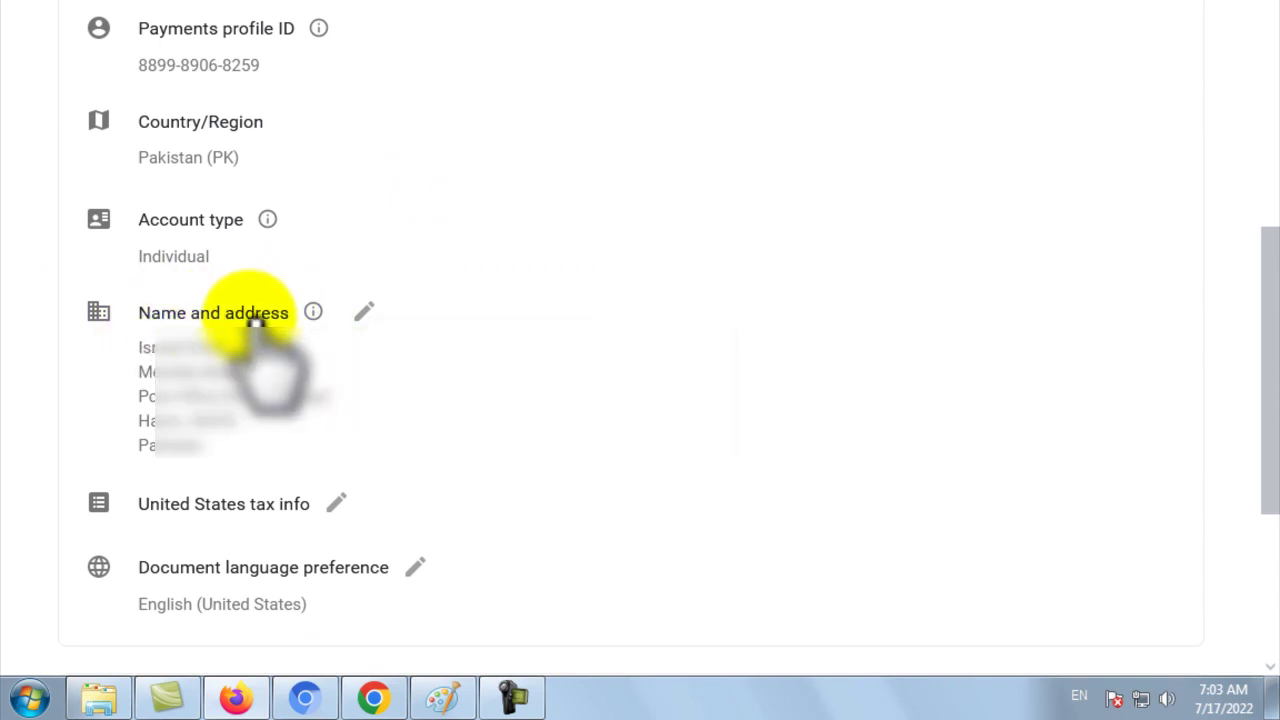
Open the payments profile's name and address for editing and check the account holder's name and the address fields
click(370, 315)
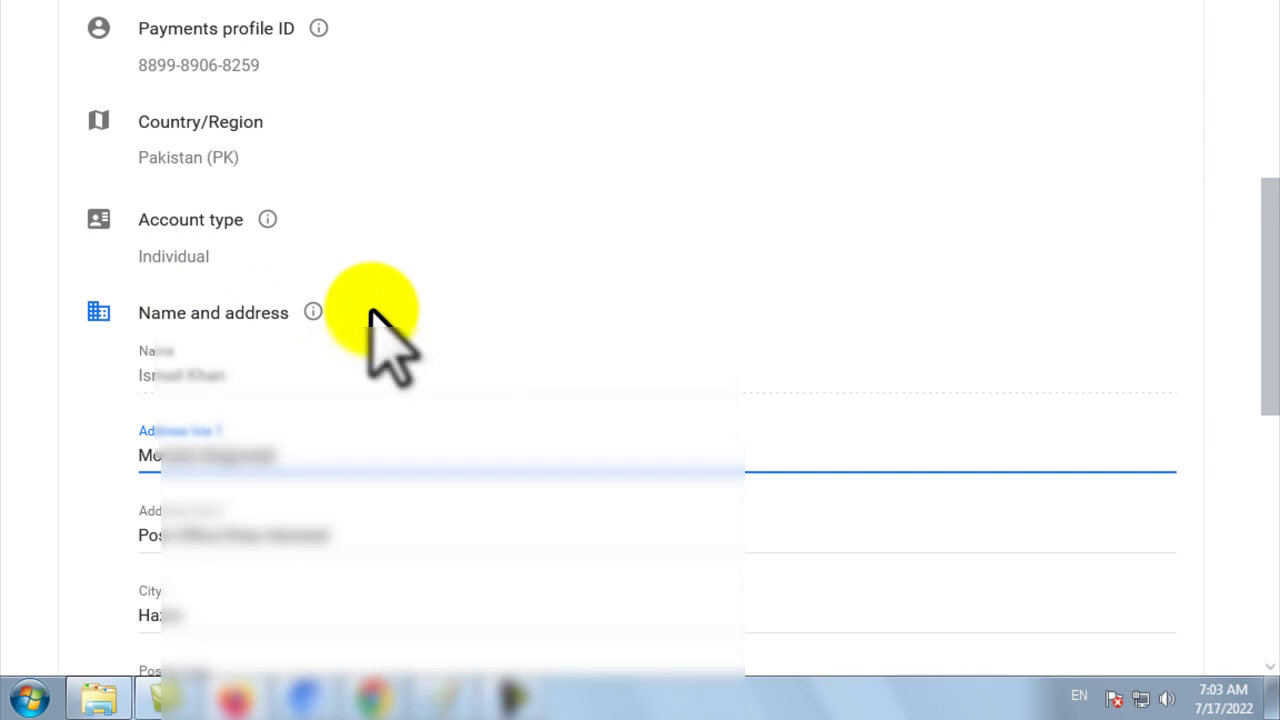
scroll(375, 318, down, 1)
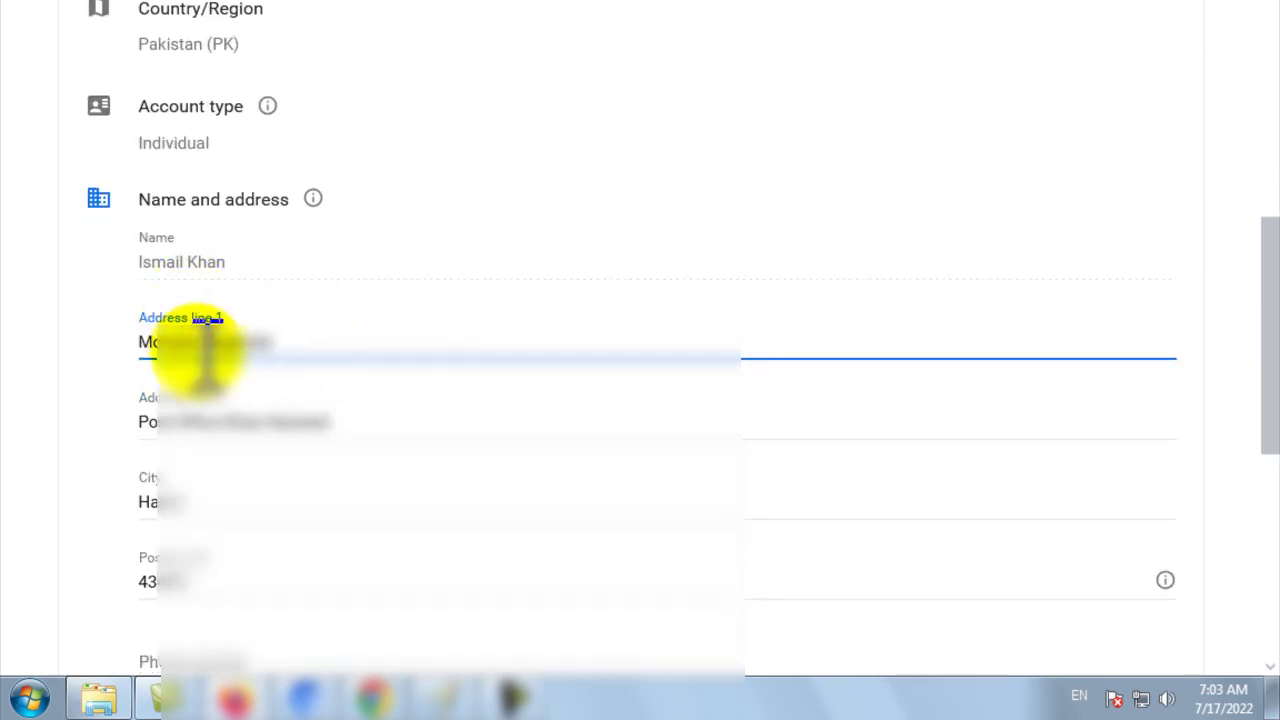
click(133, 261)
drag(240, 265, 143, 271)
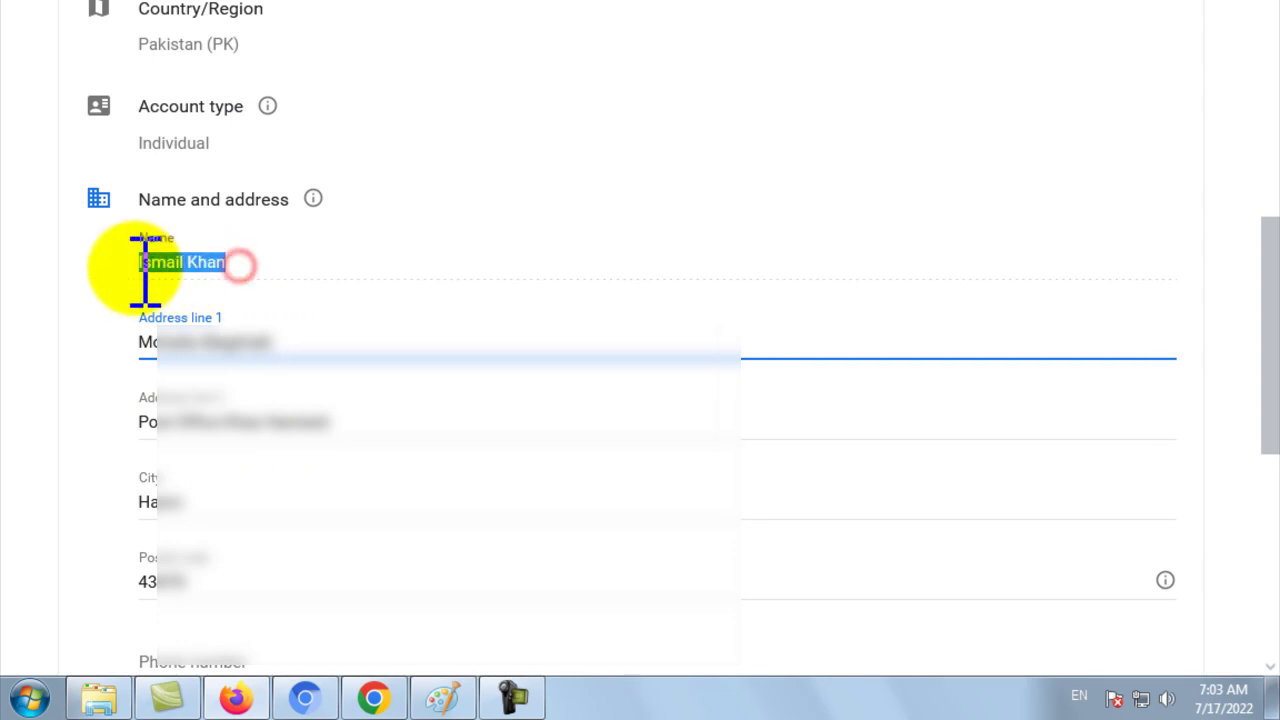
click(212, 262)
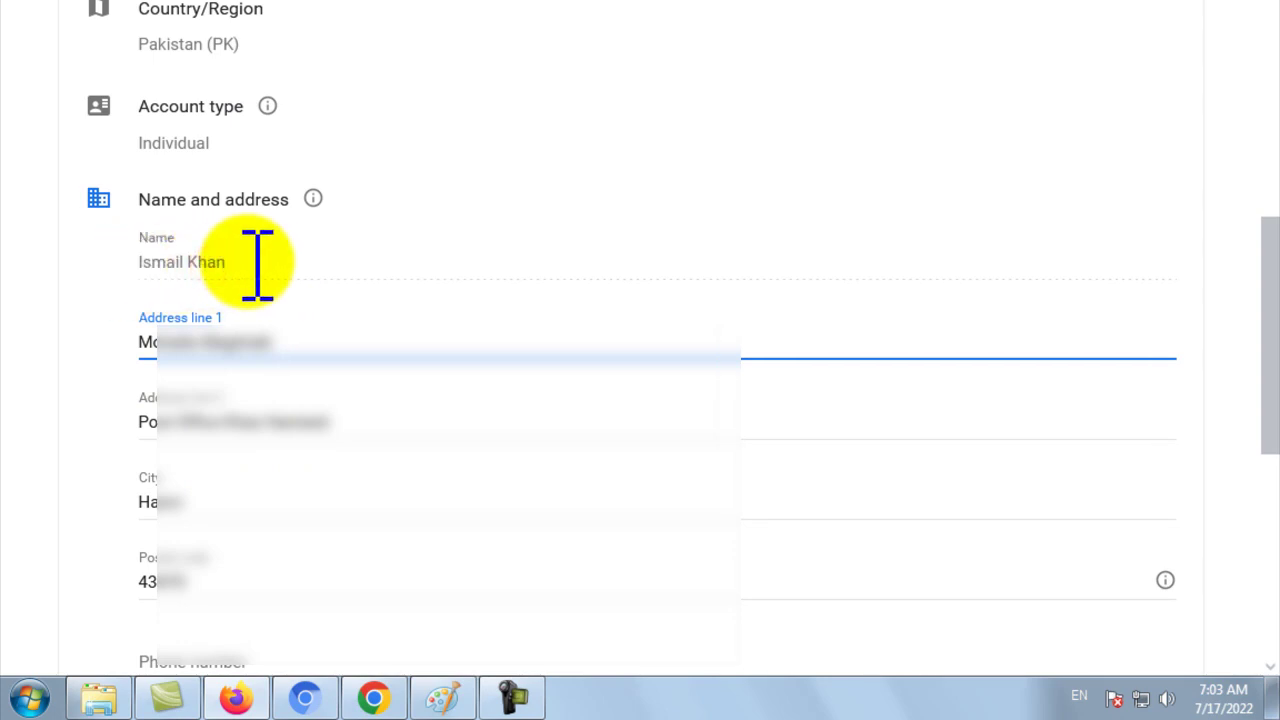
drag(257, 265, 150, 270)
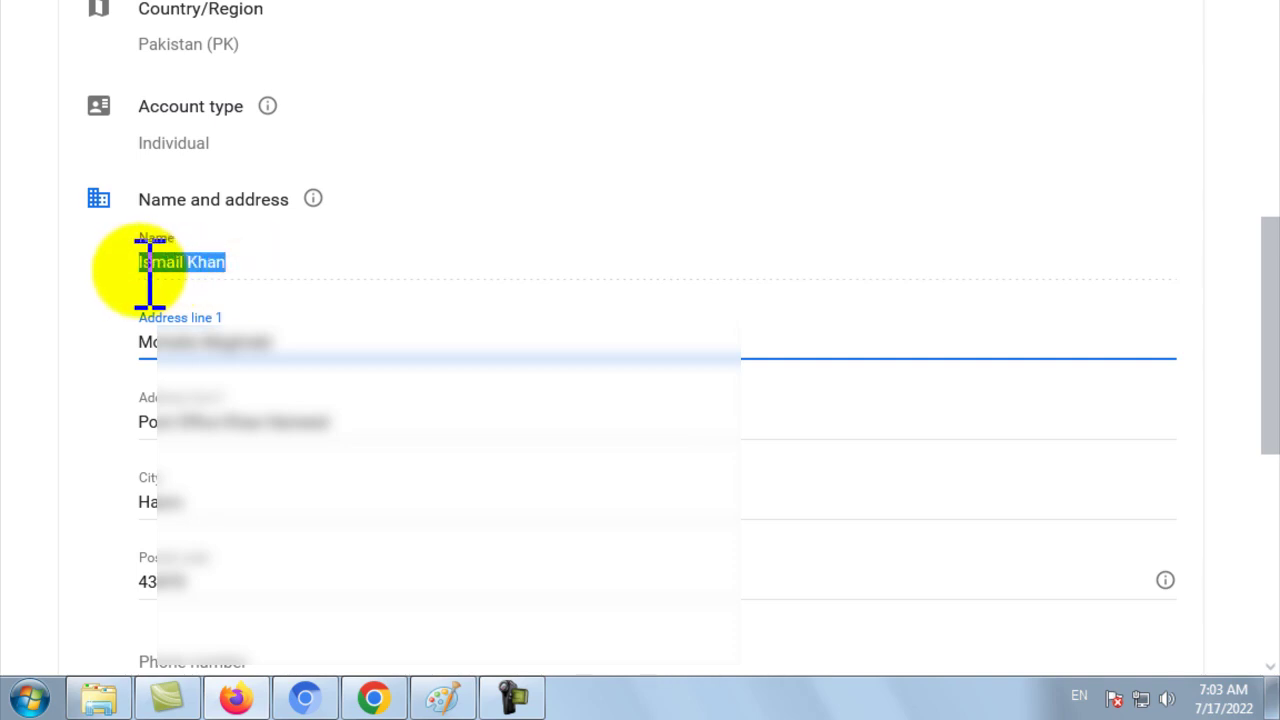
scroll(300, 425, down, 1)
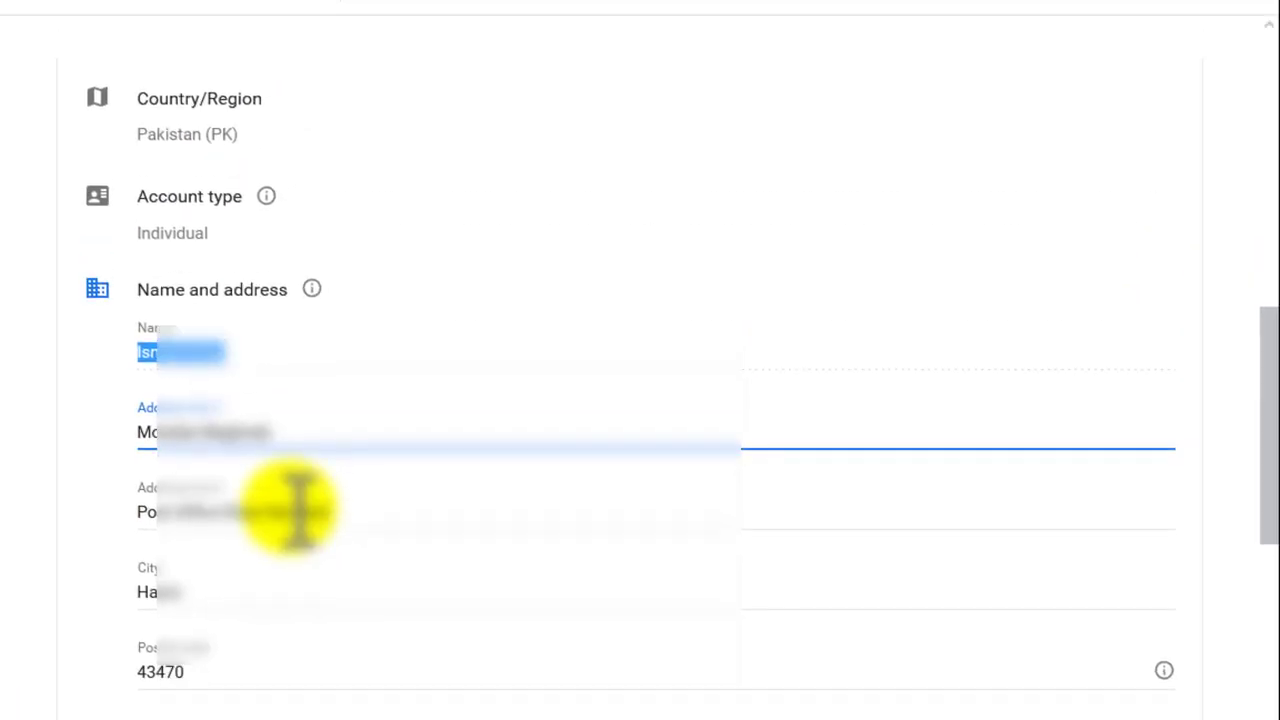
Return to the AdSense home page
click(220, 148)
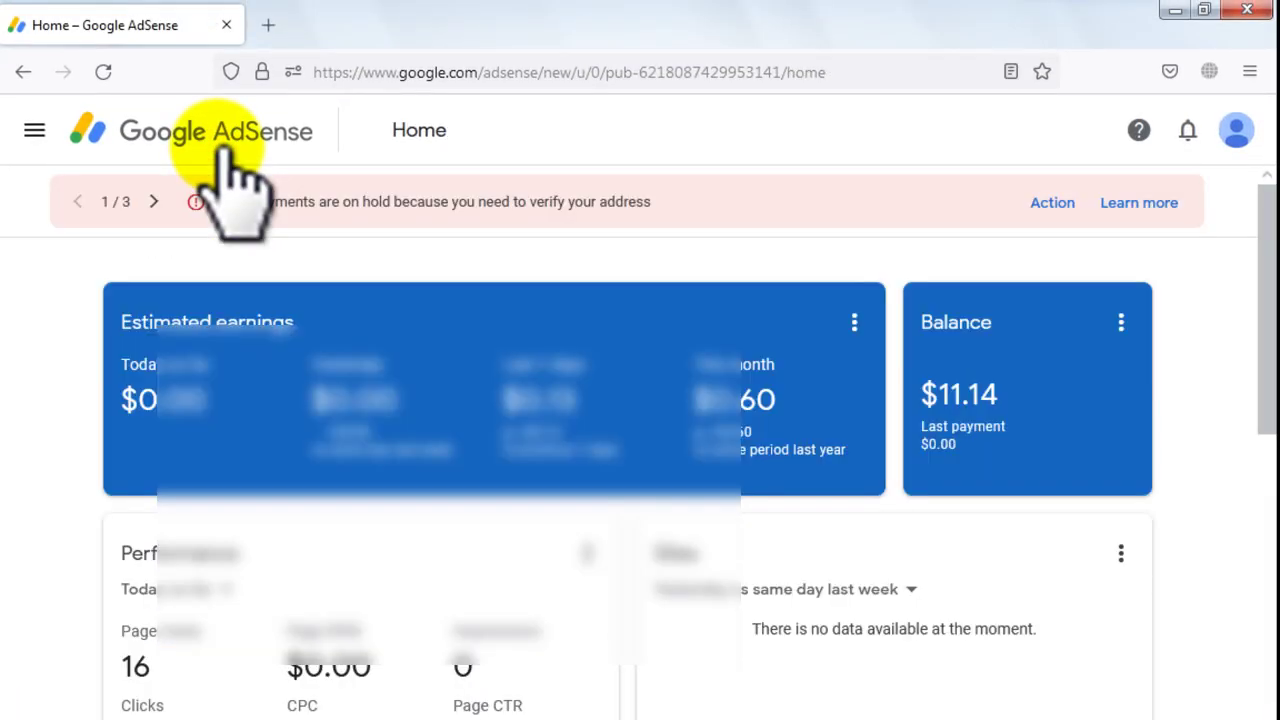